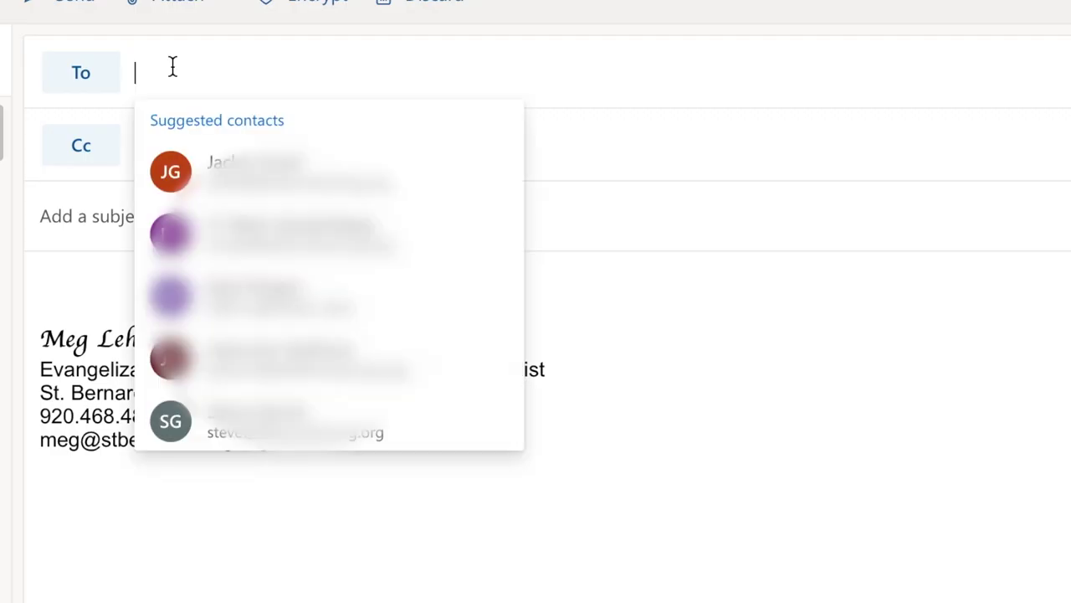
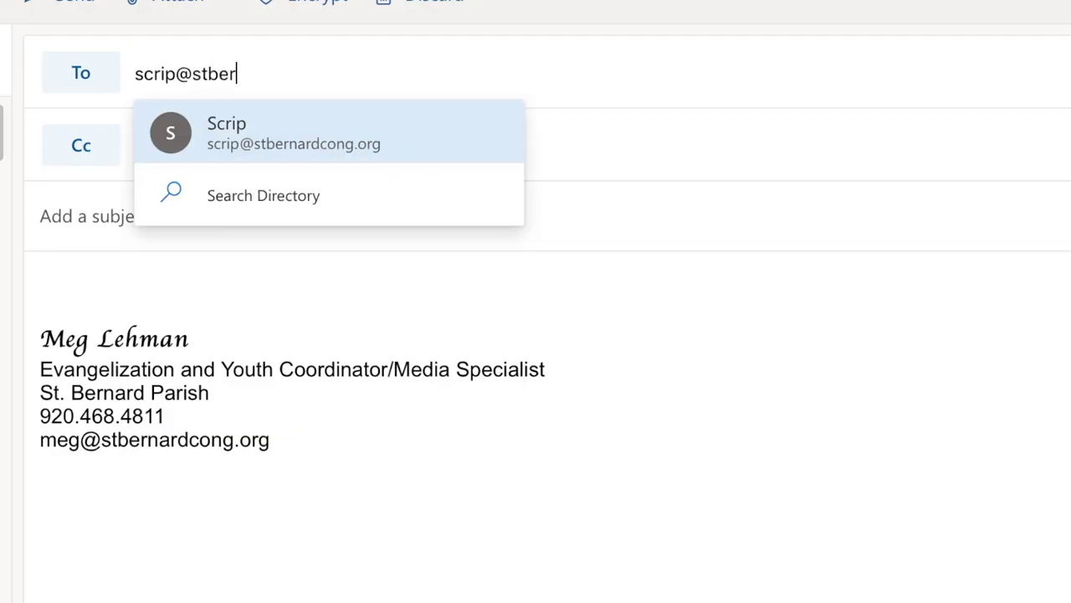
Address a new email to the Scrip contact with the subject 'Setting Up Scrip'.
click(295, 138)
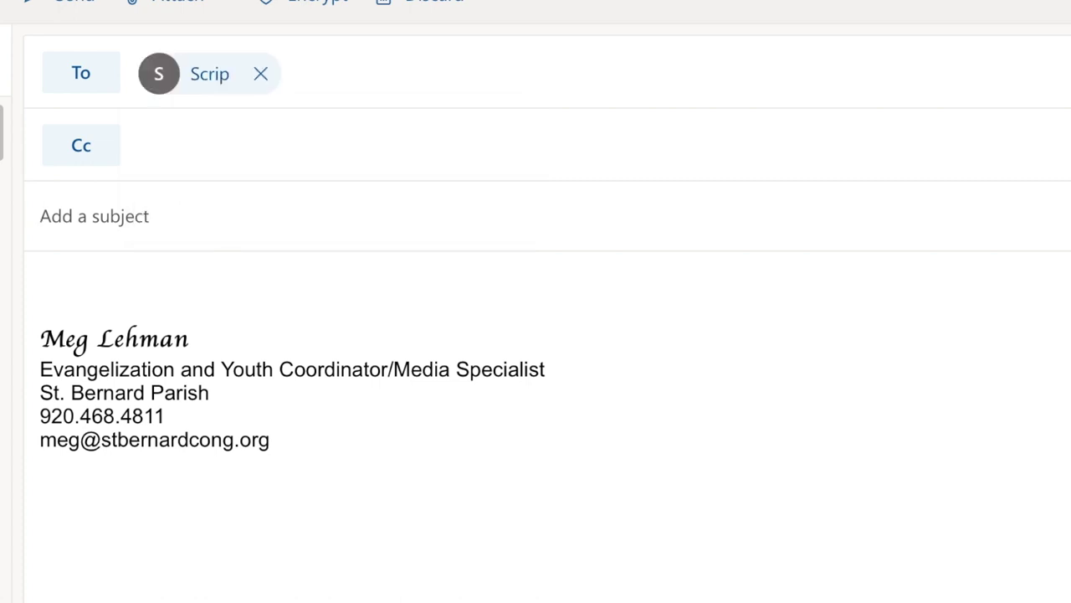
click(93, 216)
text(Setting Up Scrip)
Write the greeting and the request to start online ordering for scrip.
click(40, 282)
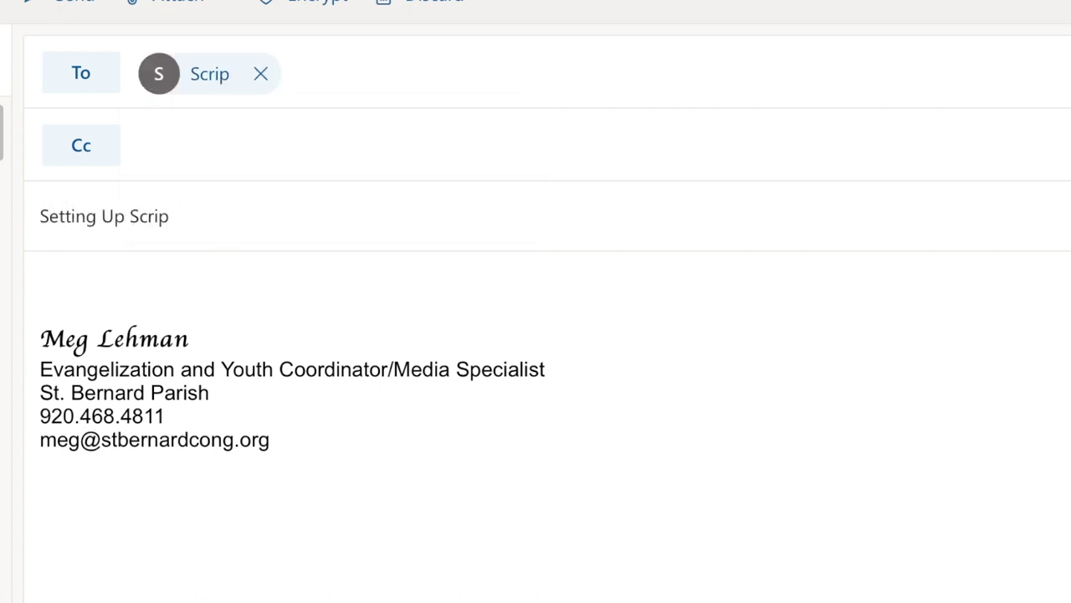
text(Hi,)
key(Return)
key(Return)
text(M)
key(BackSpace)
text(I'd li)
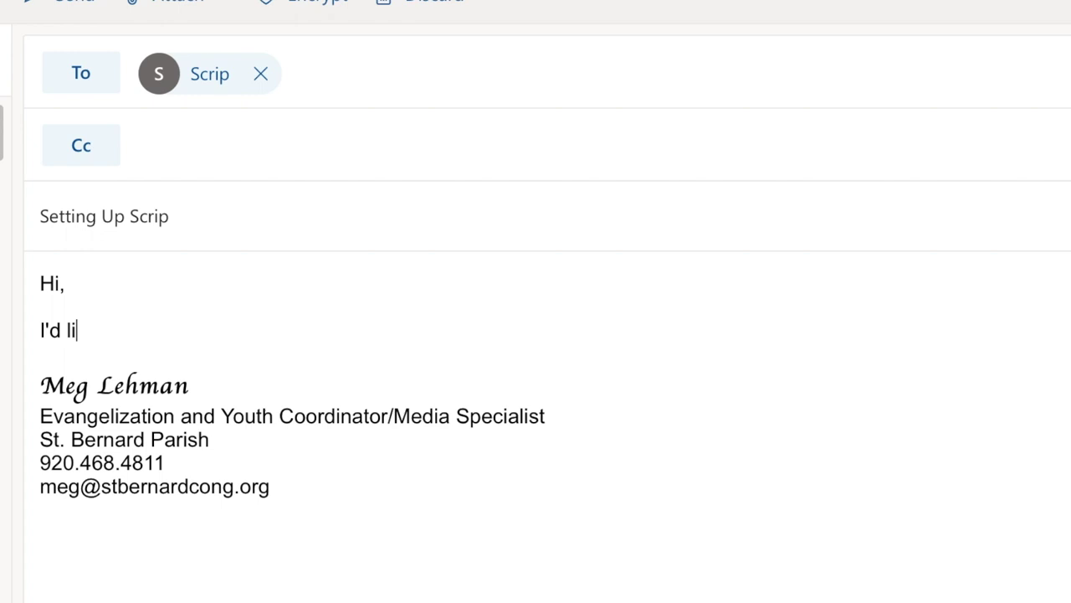
text(ke to start online ordering for scrip.)
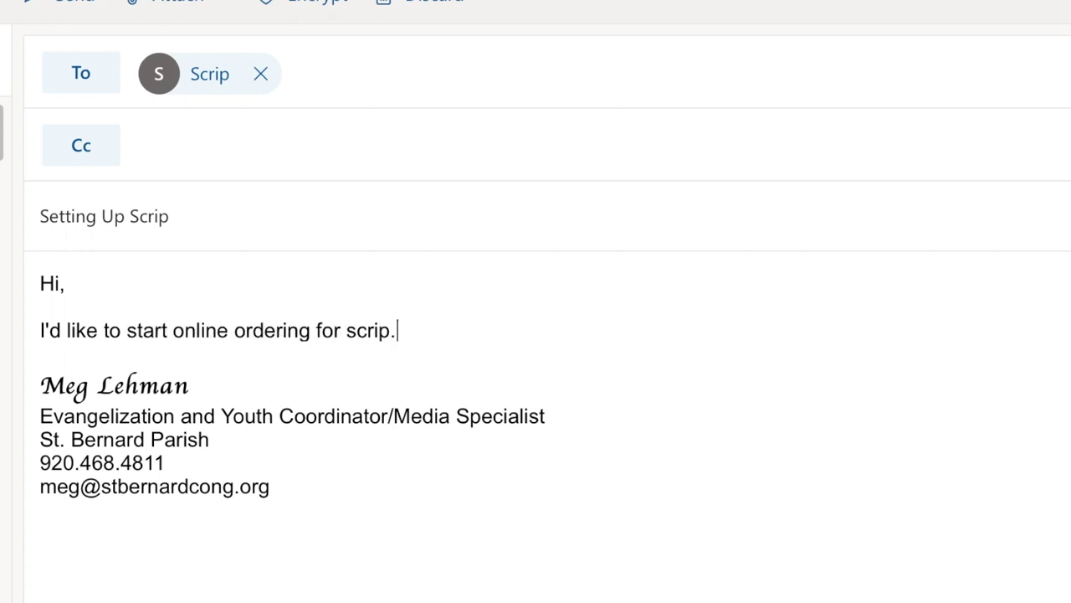
key(Return)
key(Return)
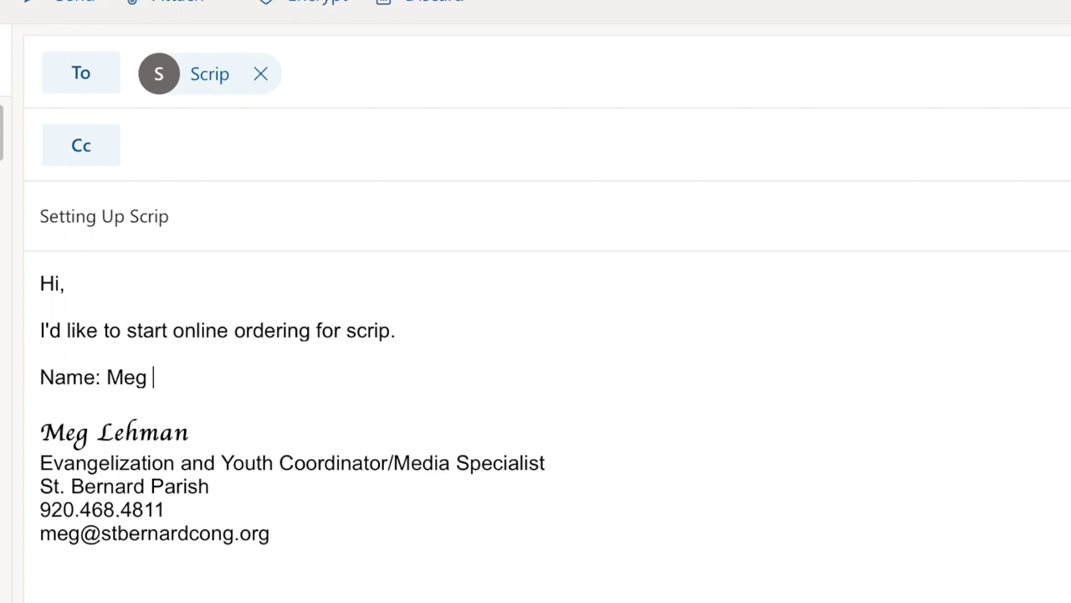
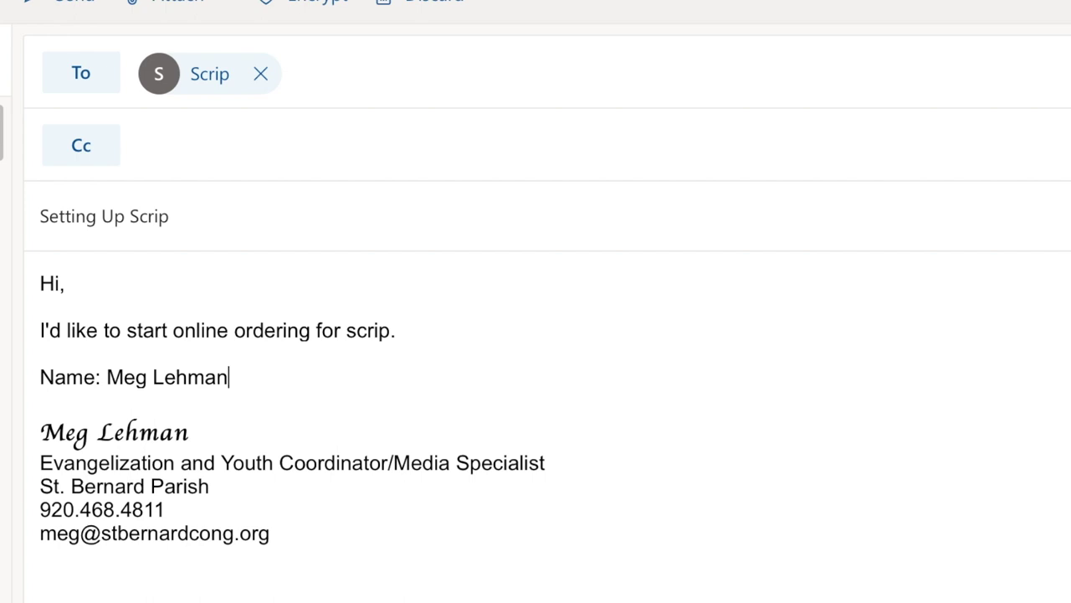
List the account holder's name, email and username, add the closing 'Thank you! In Christ,', and send.
key(Return)
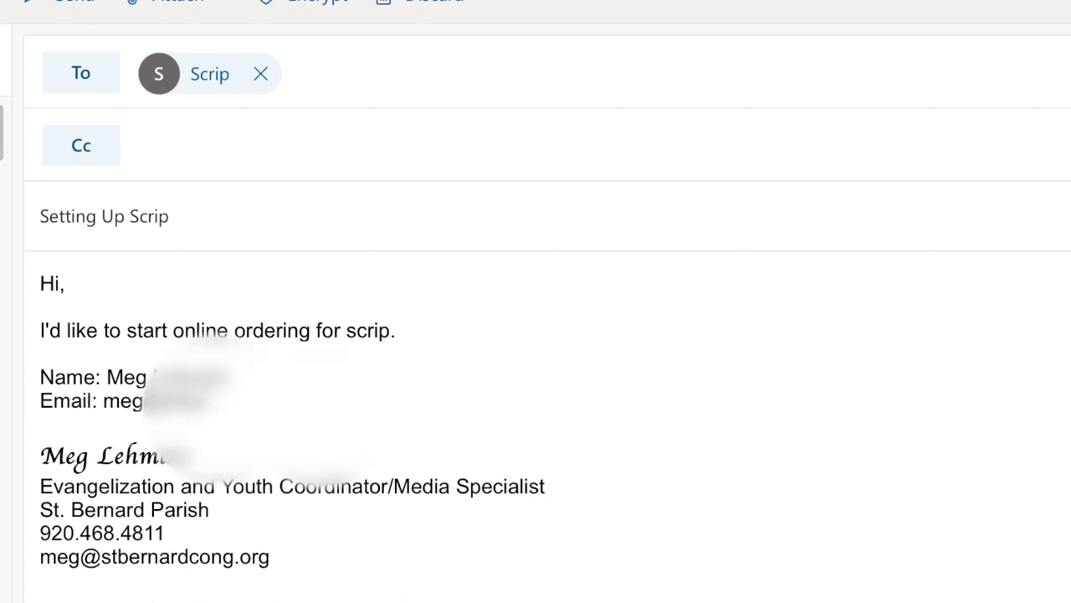
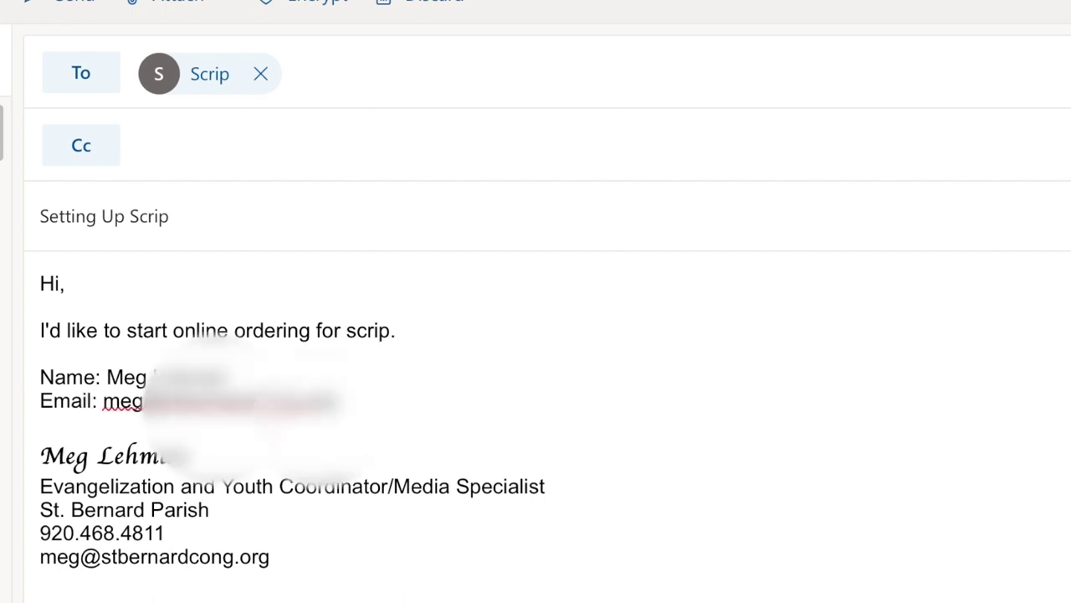
key(Return)
text(Usernam)
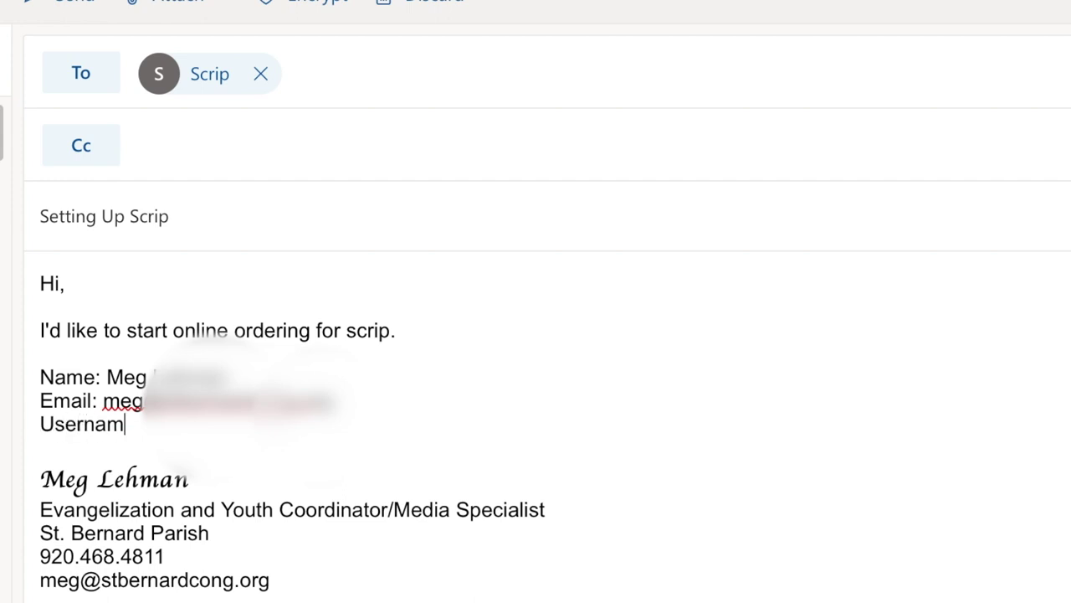
text(e: )
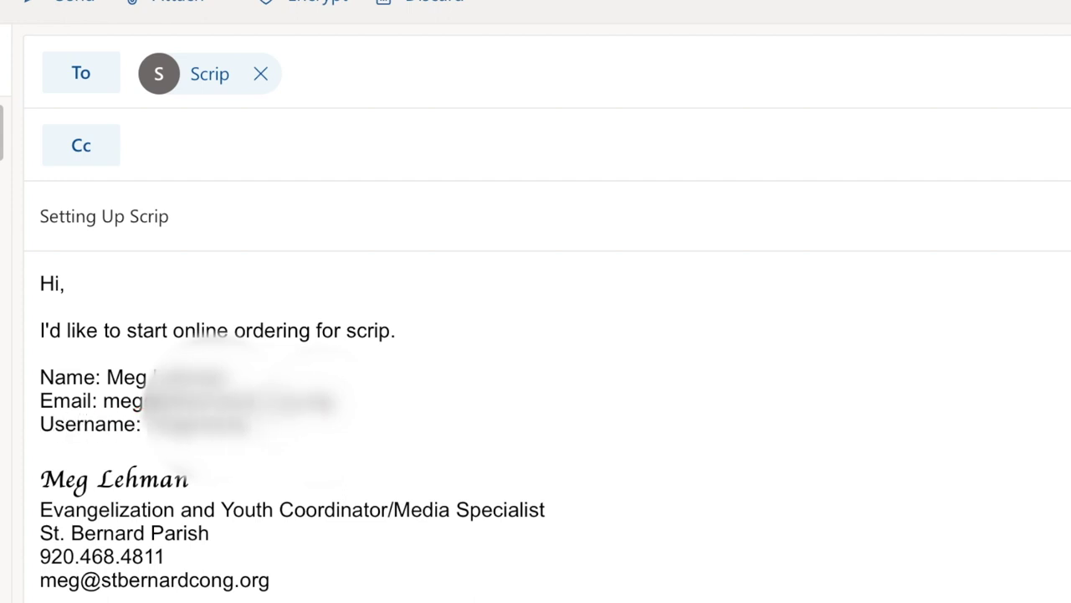
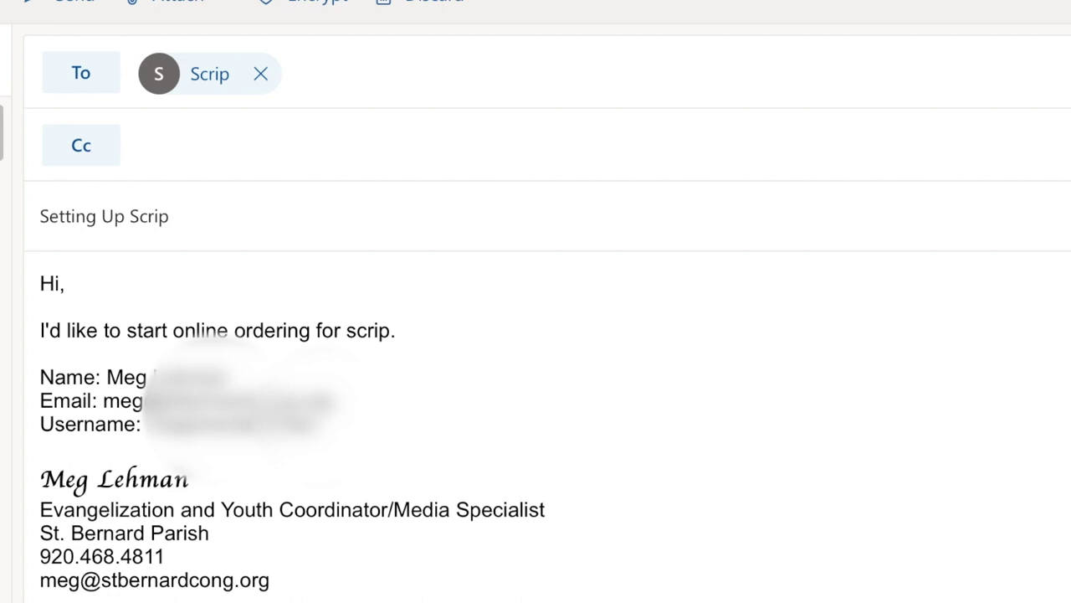
key(Return)
key(Return)
text(Thank you! In Christ,)
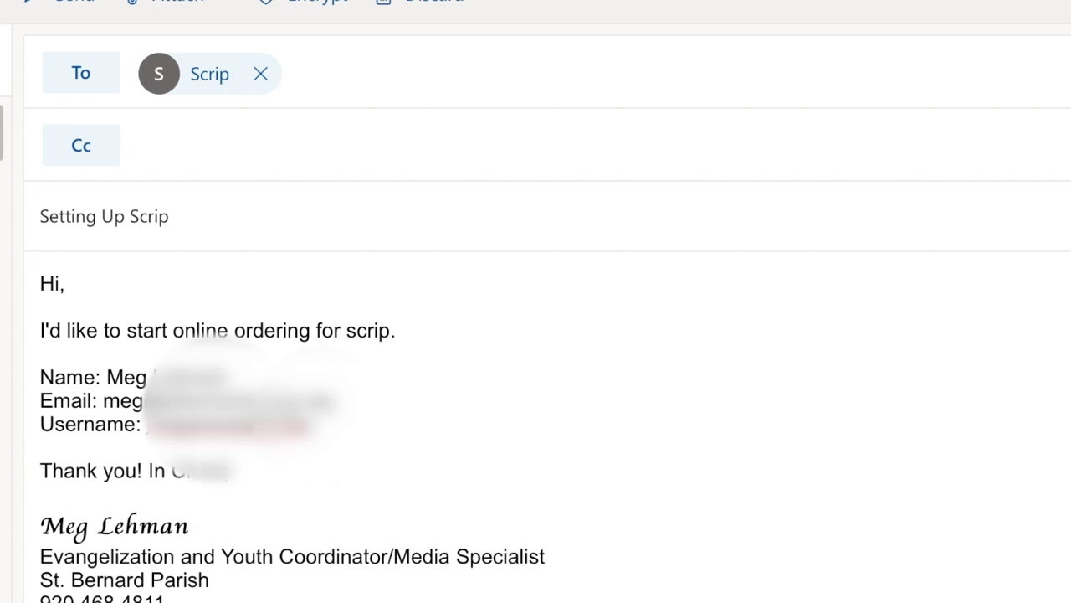
click(94, 575)
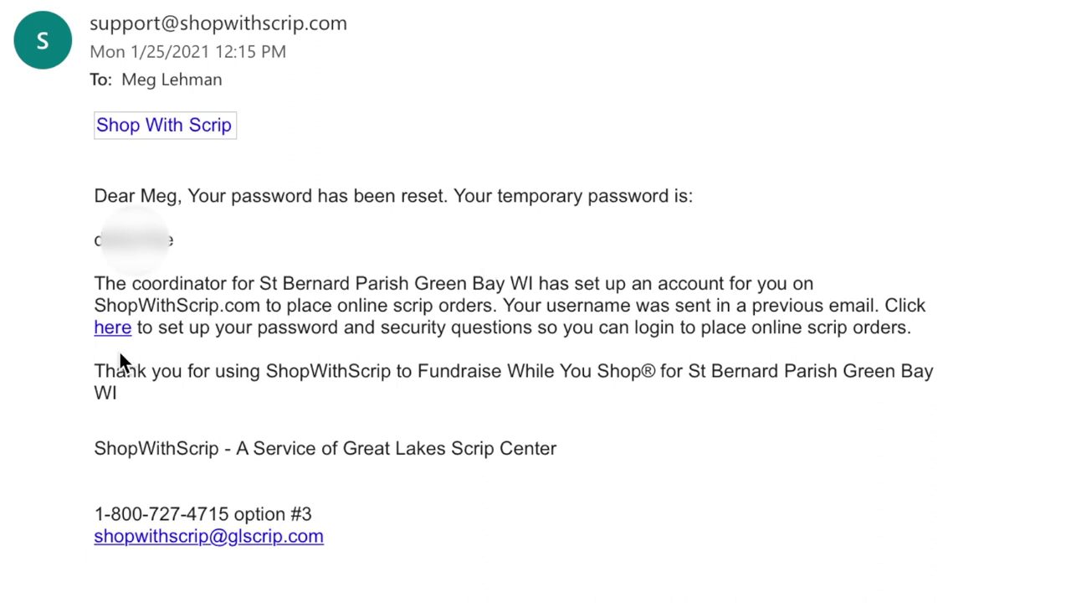
Highlight the account setup instructions in the ShopWithScrip reset email, then clear the highlight.
mouse_move(885, 305)
mouse_down()
mouse_move(943, 318)
mouse_move(210, 338)
mouse_move(920, 327)
mouse_up()
click(129, 386)
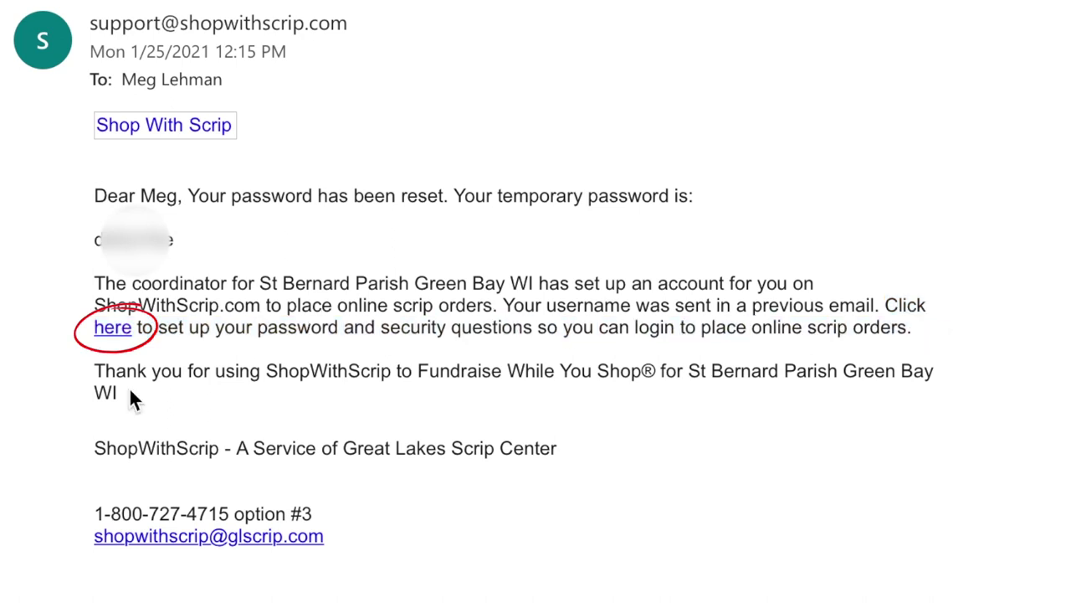
Follow the email's setup link and enter the account username on the Sign In page.
click(112, 333)
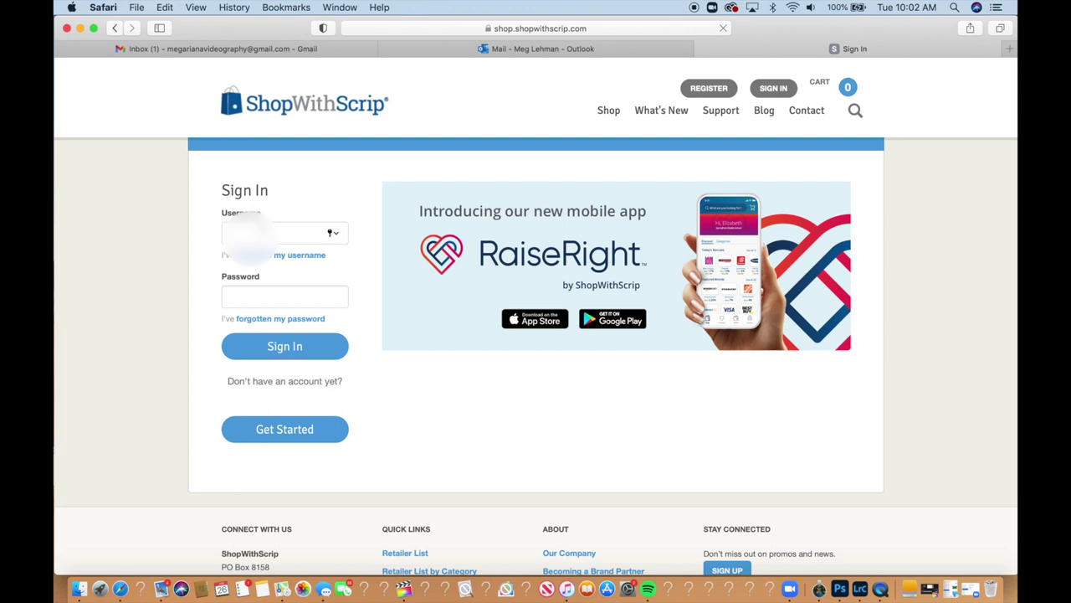
key(Tab)
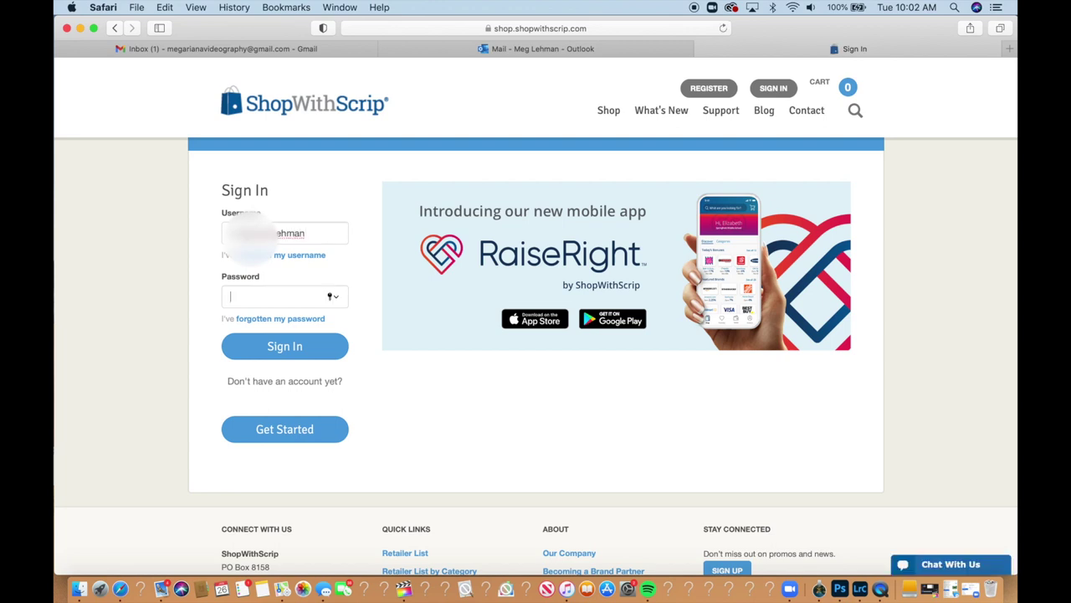
Copy the temporary password from the reset email and paste it into the Password field.
click(533, 50)
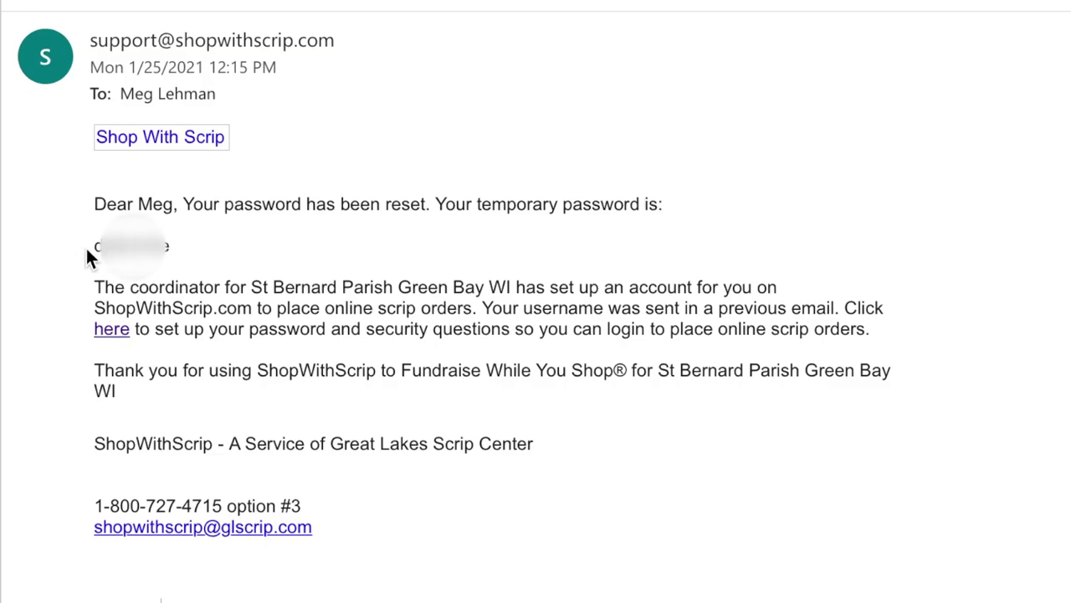
mouse_move(88, 249)
mouse_down()
mouse_move(184, 246)
mouse_move(92, 248)
mouse_up()
click(175, 246)
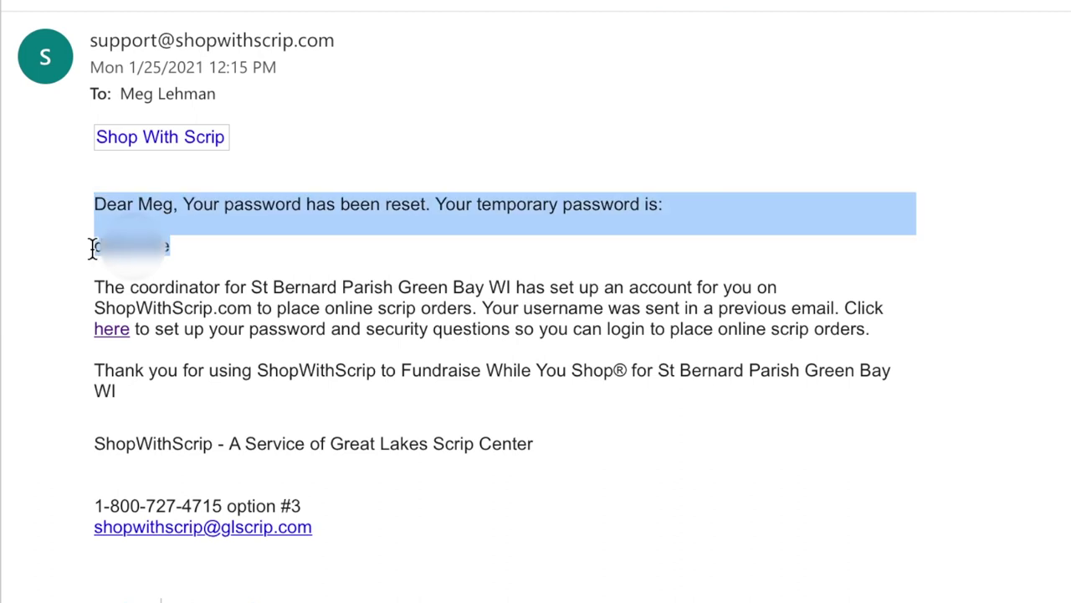
click(92, 248)
drag(173, 243, 94, 246)
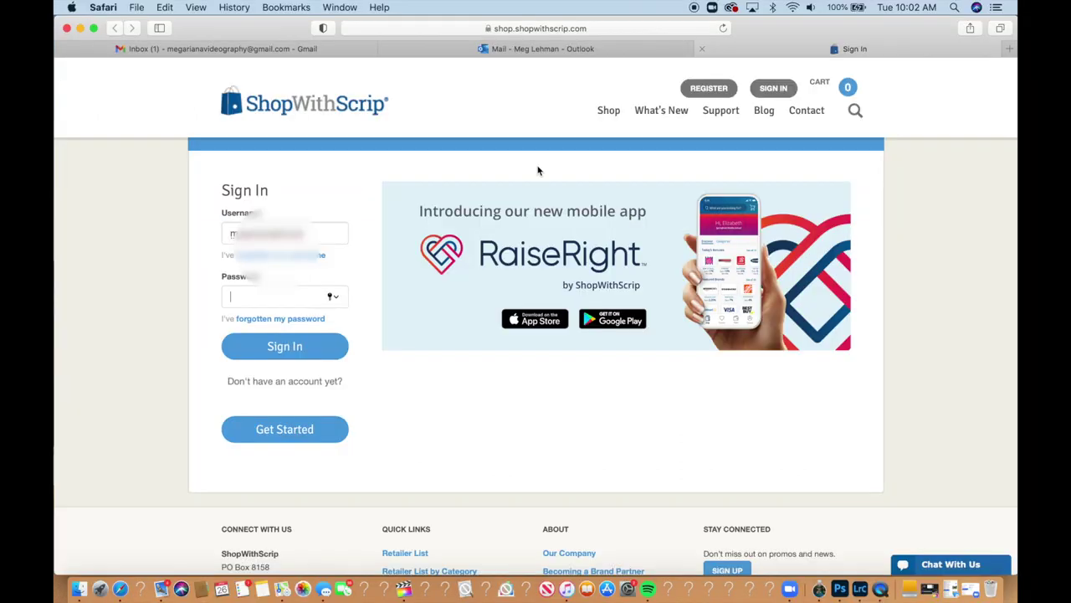
click(291, 302)
key(cmd+v)
Sign in, enter the phone number, accept the terms and request a texted verification code.
click(301, 347)
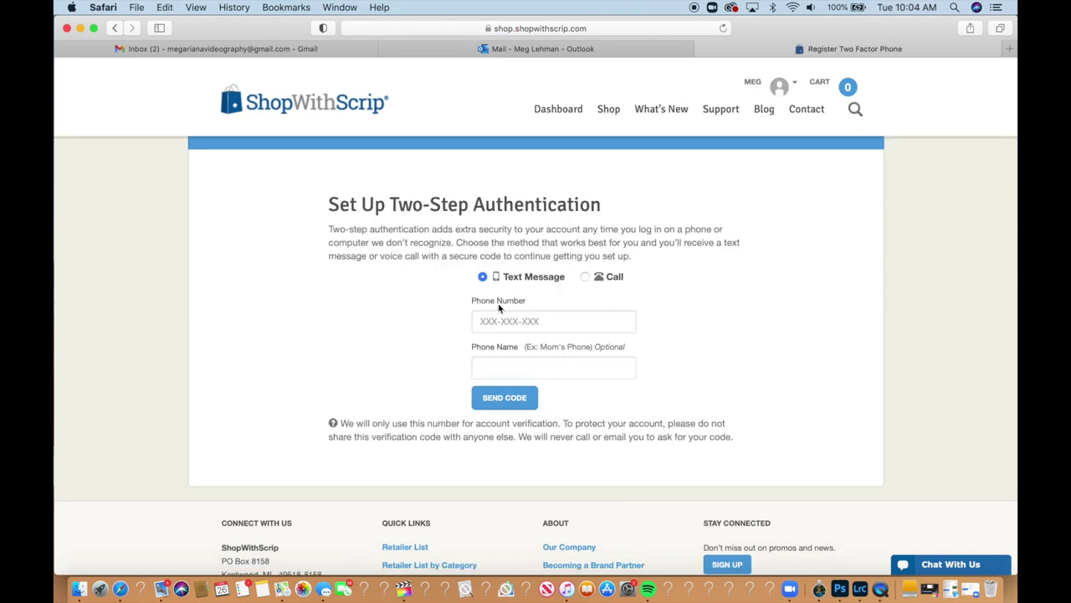
click(497, 322)
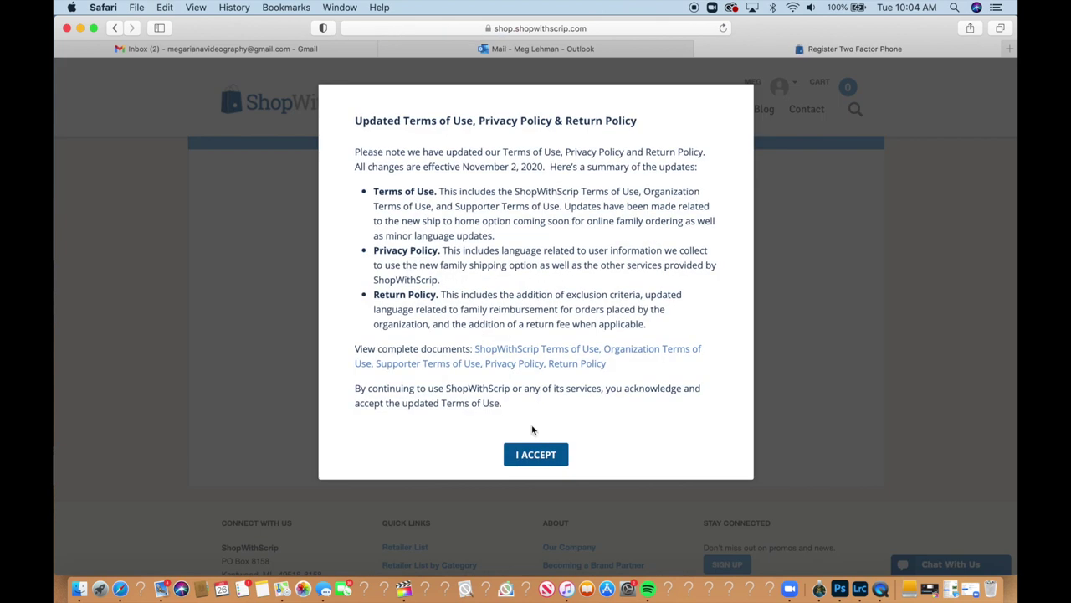
click(535, 452)
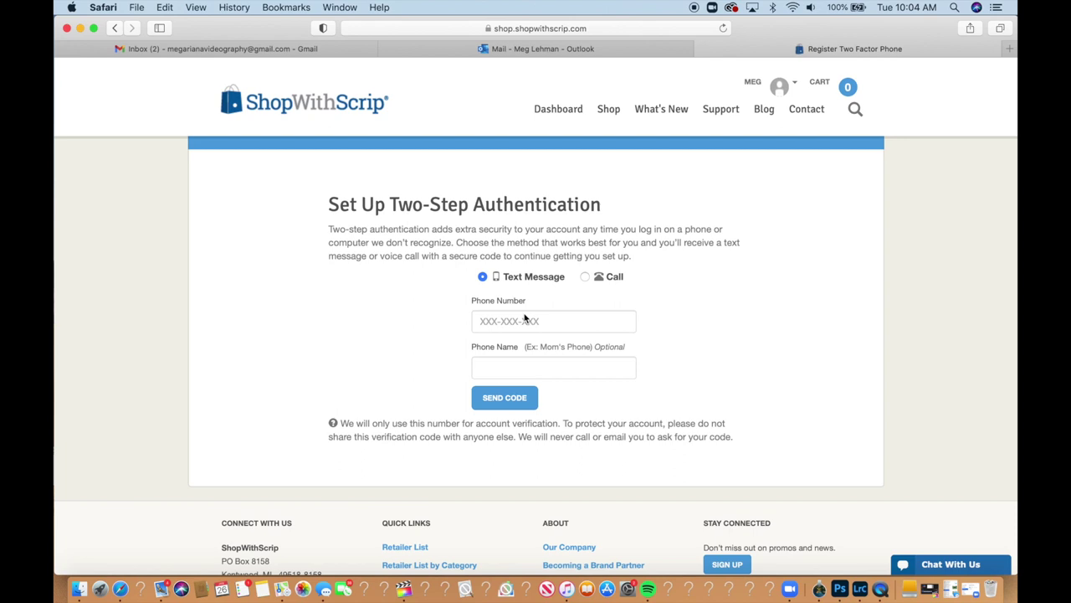
click(502, 321)
text(920)
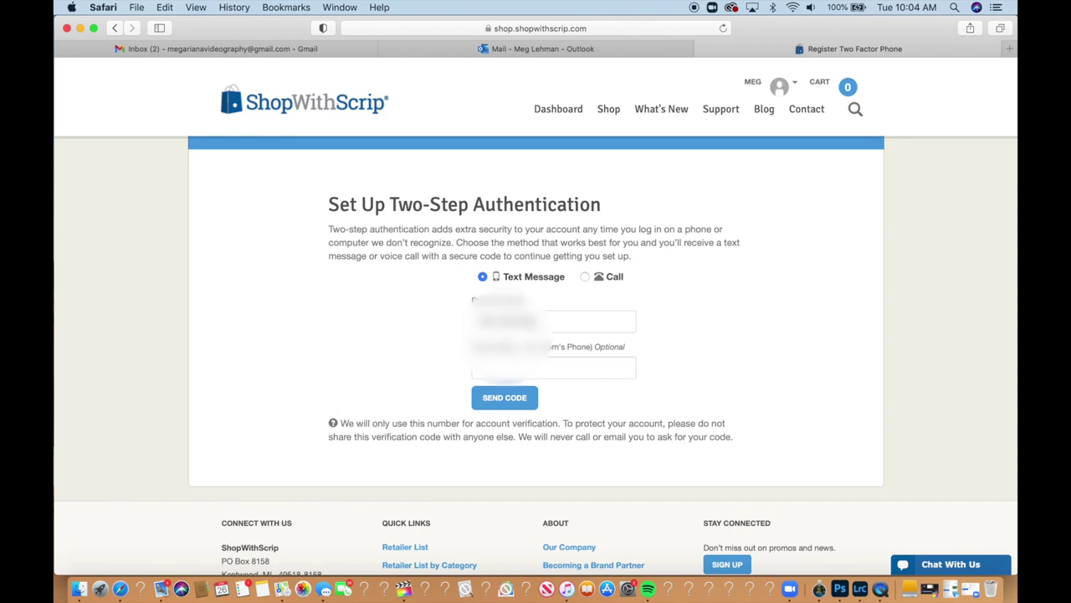
click(507, 402)
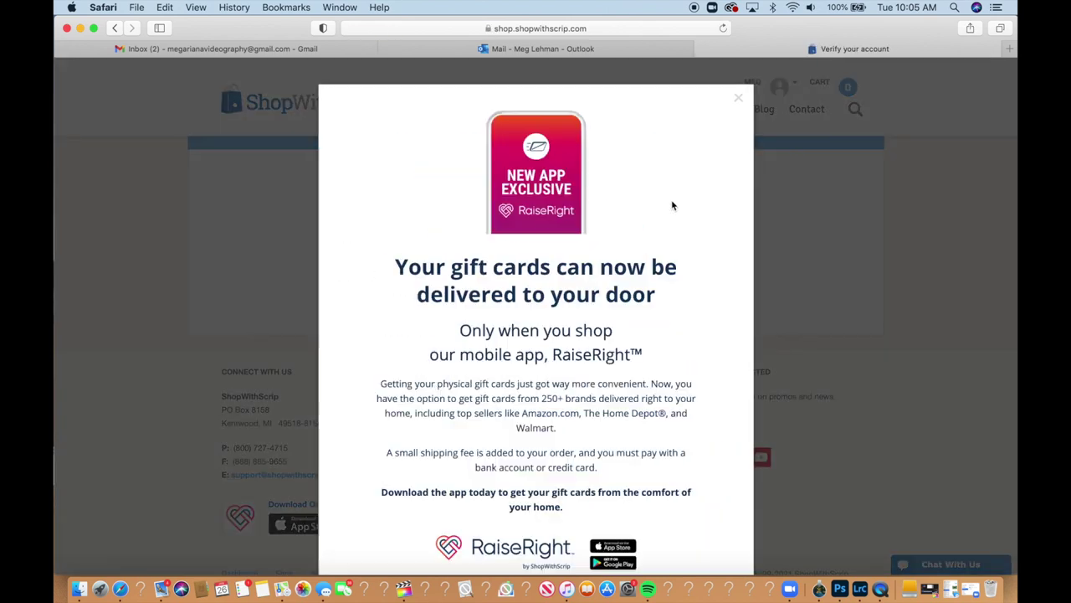
Close the RaiseRight promo popup and submit the texted verification code.
click(738, 101)
click(431, 261)
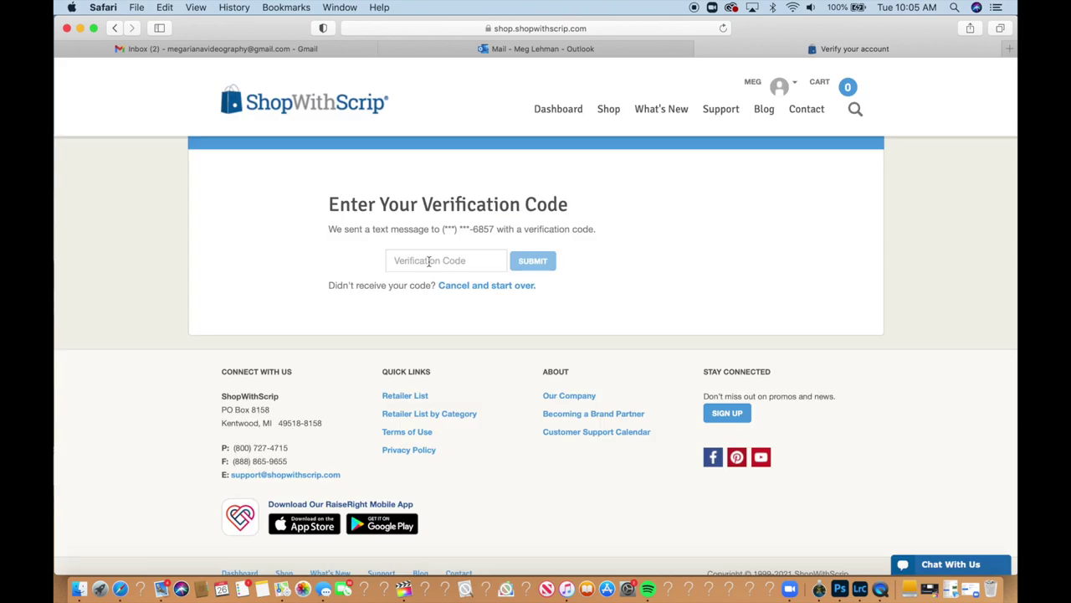
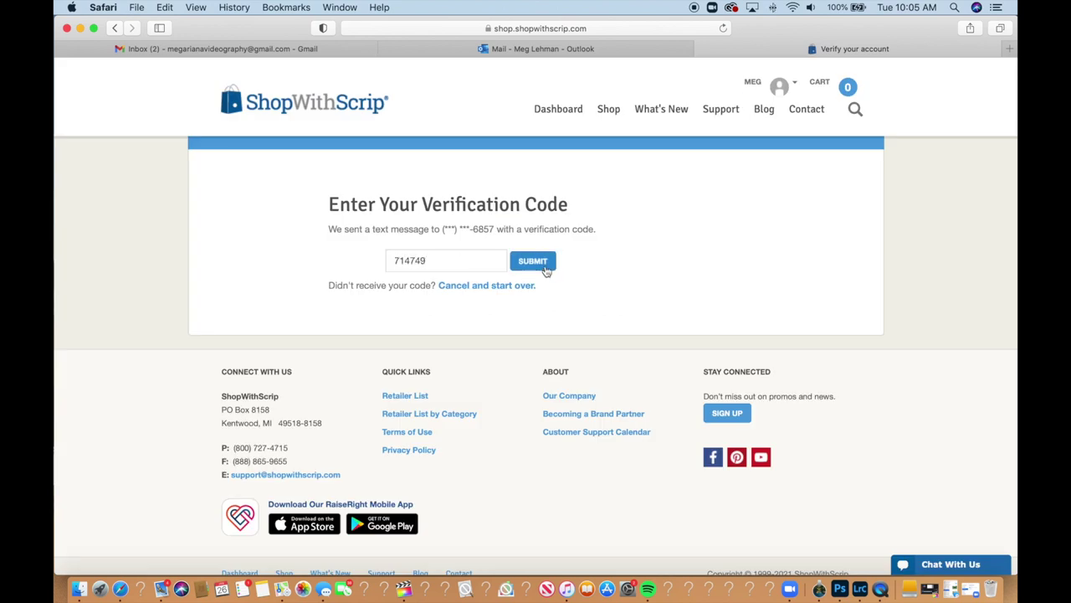
click(551, 268)
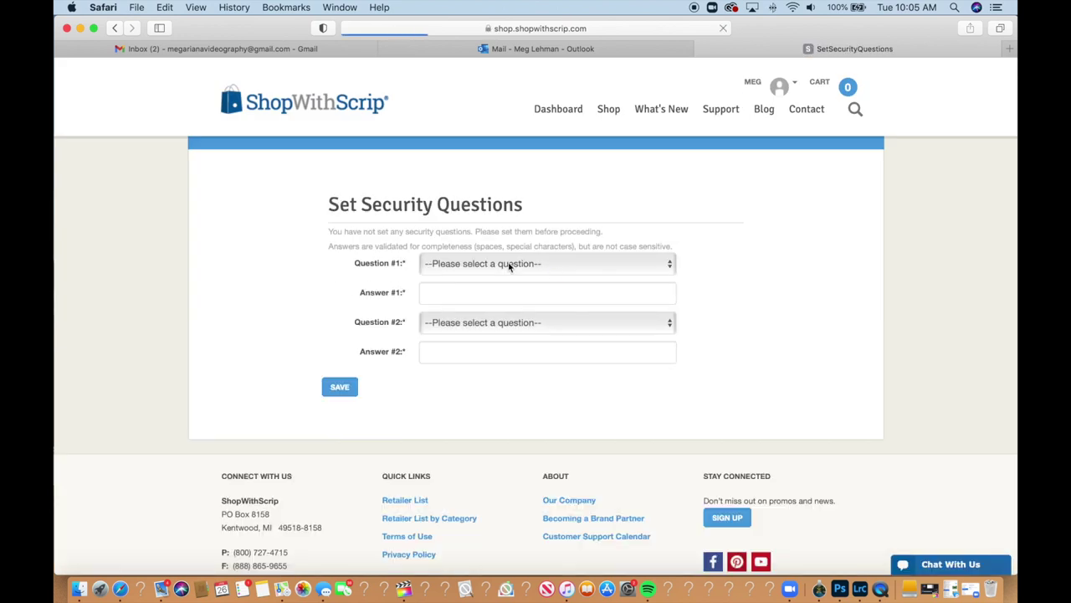
Choose Father's middle name and a second security question, then save them.
click(510, 265)
click(611, 282)
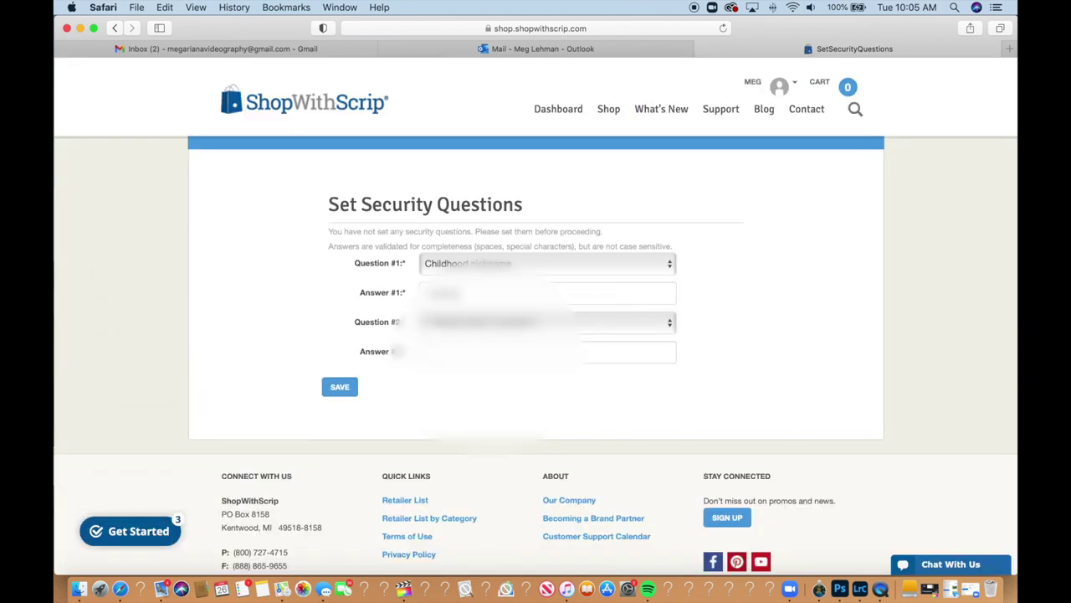
click(502, 322)
click(502, 338)
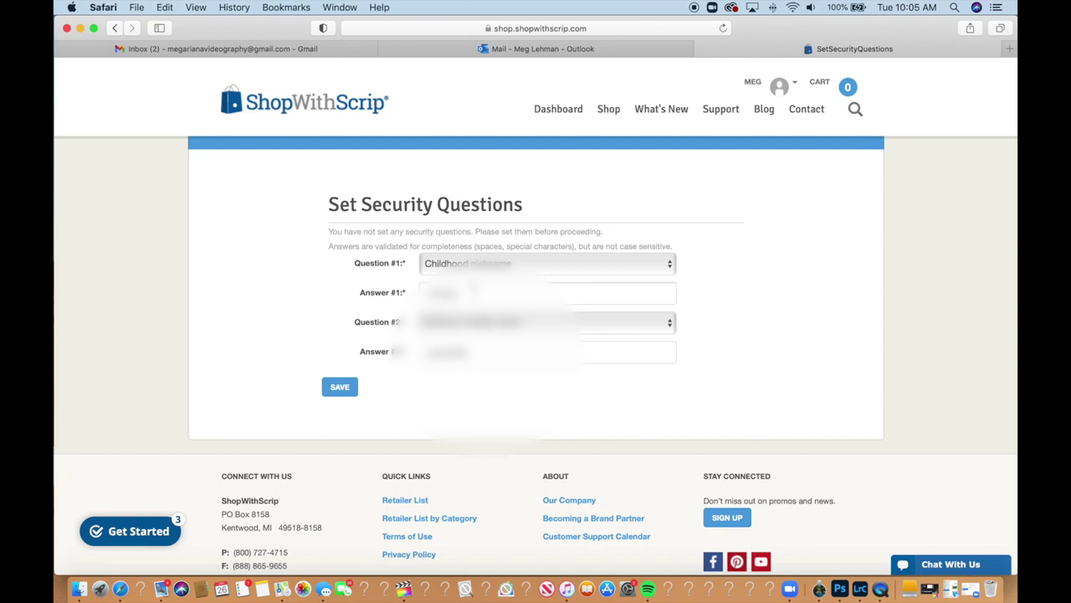
click(544, 263)
click(418, 290)
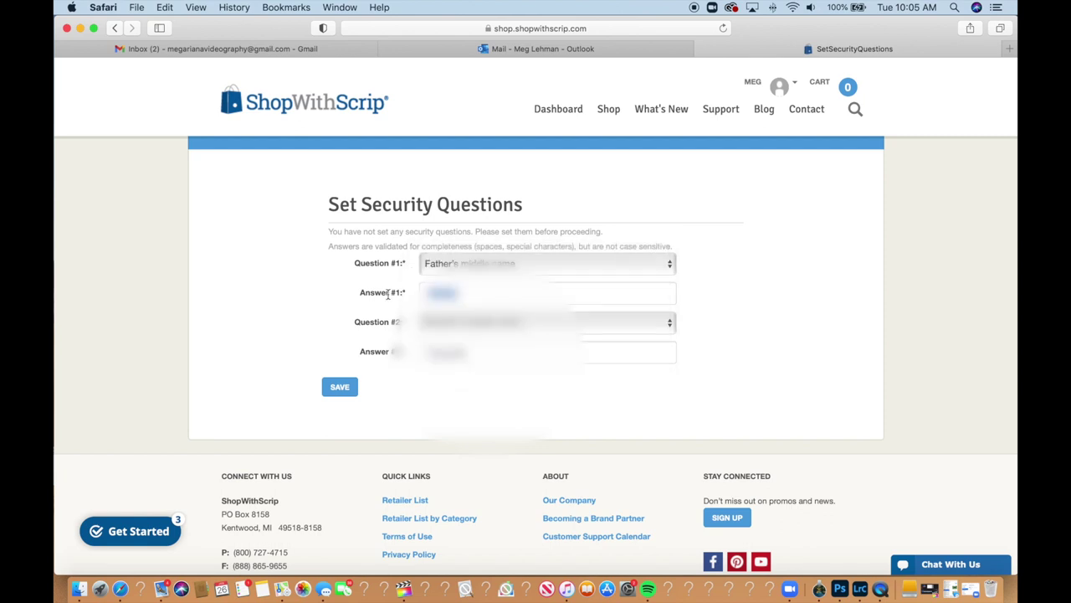
click(340, 386)
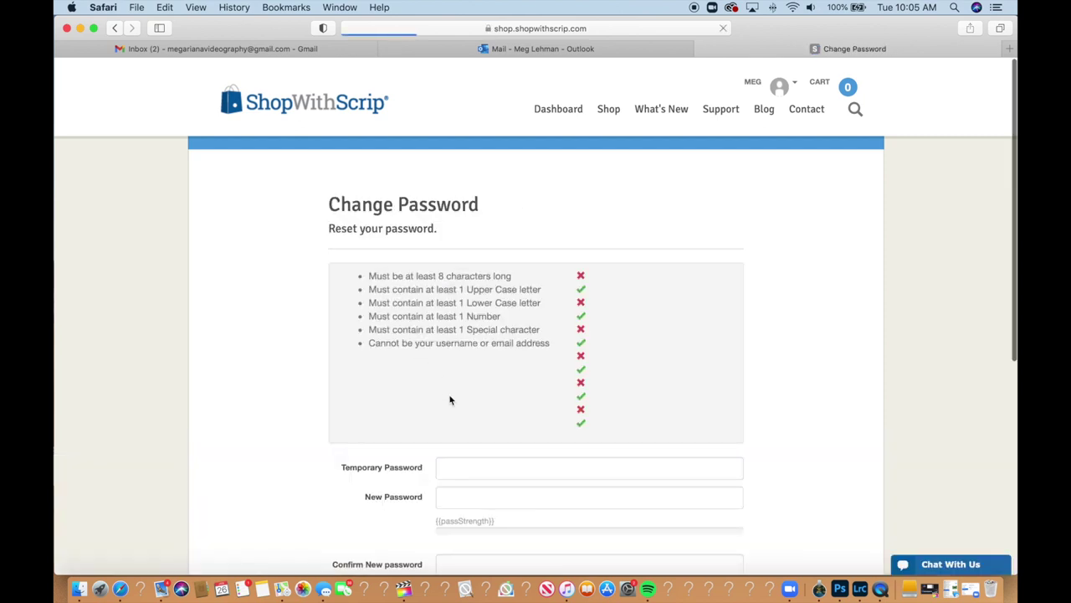
Paste the temporary password, enter and confirm a new password, and submit the change.
scroll(451, 369, down, 5)
click(507, 206)
key(super+v)
click(482, 237)
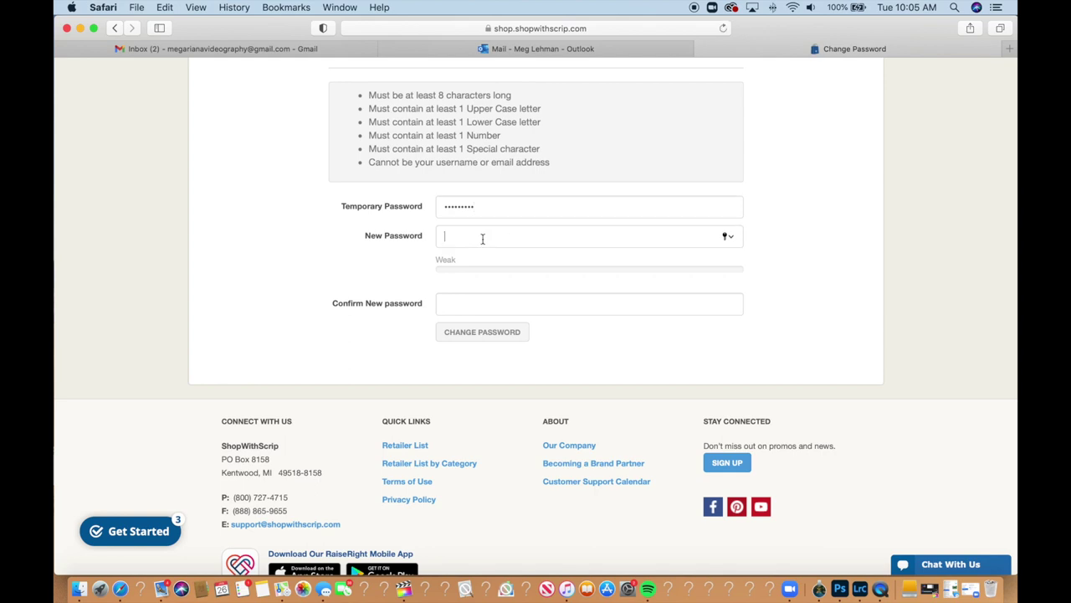
text(••••••••••••••)
key(Tab)
text(•••••••)
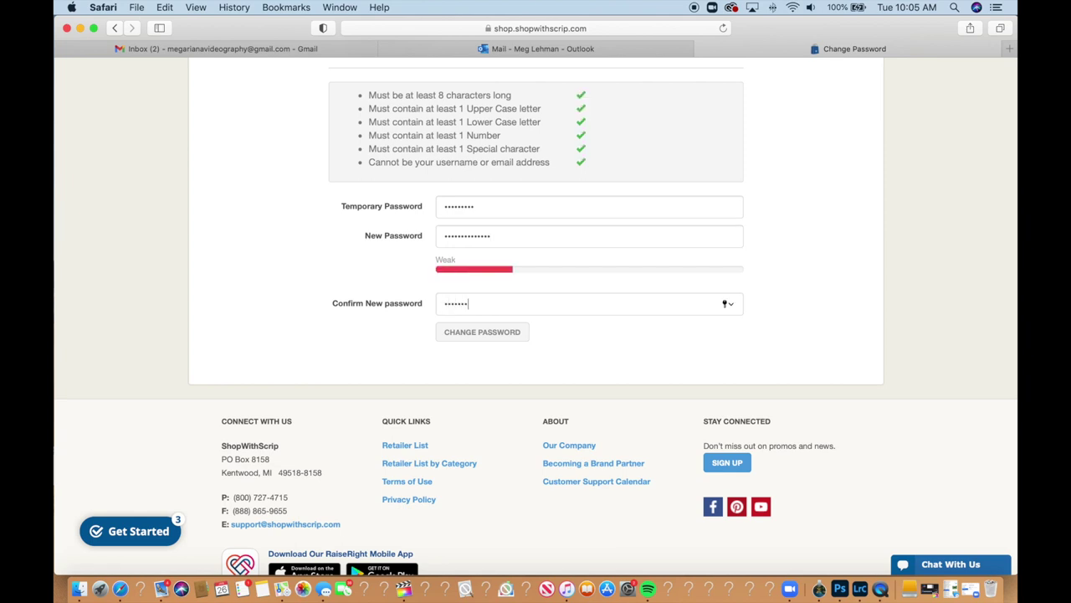
text(•••••••)
click(506, 332)
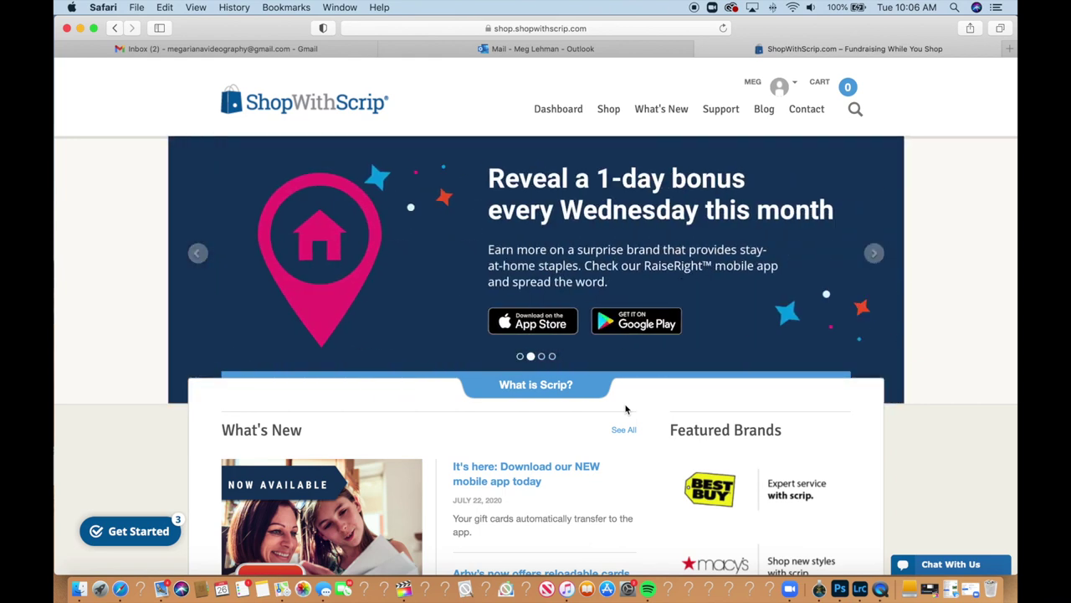
Scroll down the homepage past the weekly bonus banner to the What's New stories.
scroll(625, 409, down, 2)
scroll(625, 410, down, 1)
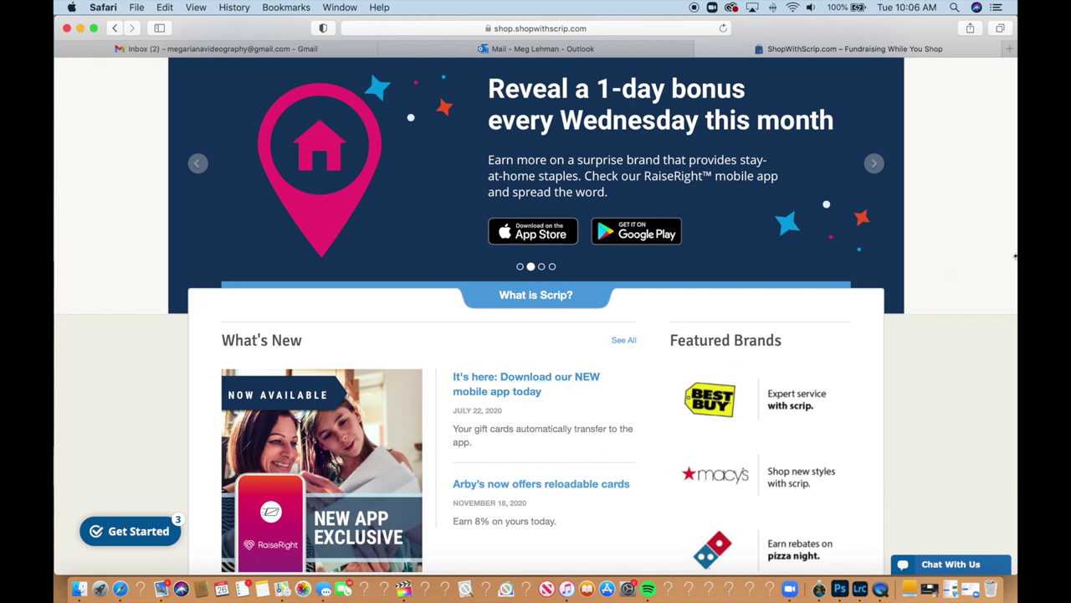
Go to the Account Dashboard, dismiss the My Wallet tip, and scroll down to Your Orders.
scroll(751, 368, up, 2)
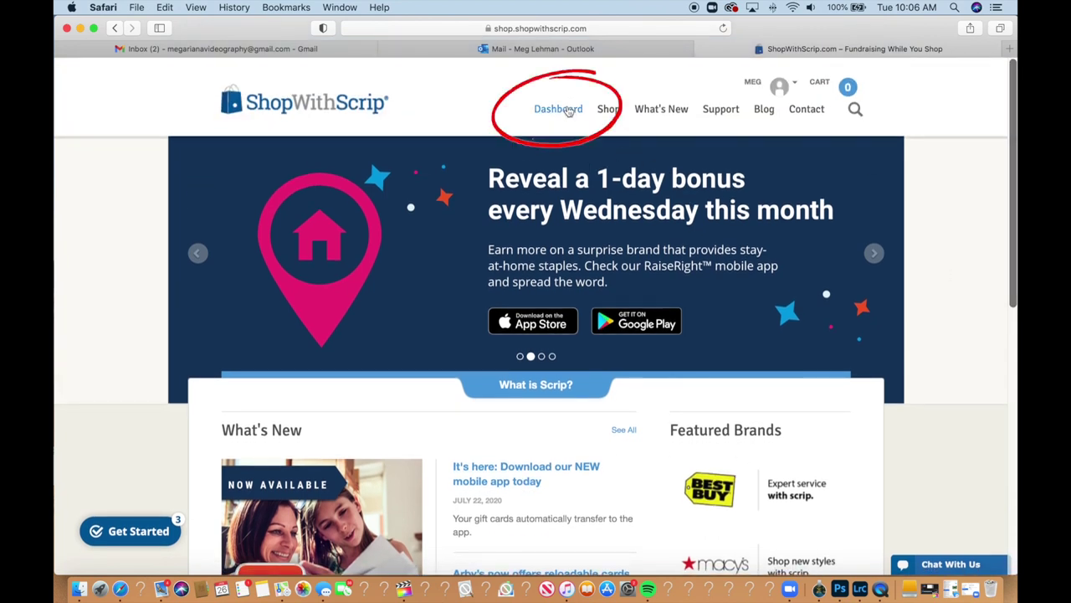
click(558, 109)
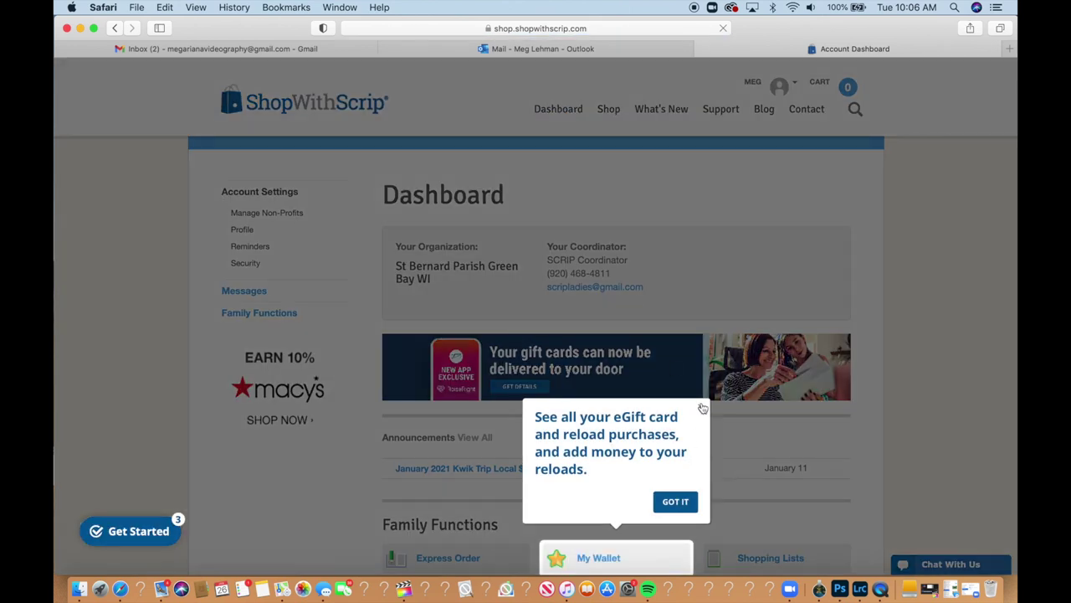
click(700, 410)
scroll(698, 461, down, 3)
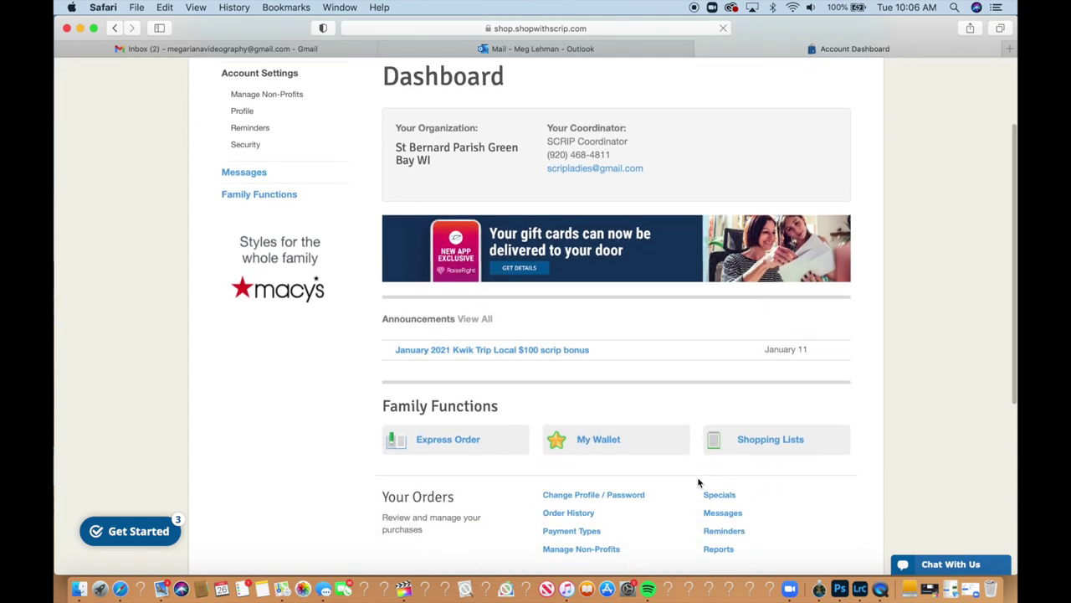
scroll(698, 481, down, 2)
scroll(697, 476, down, 1)
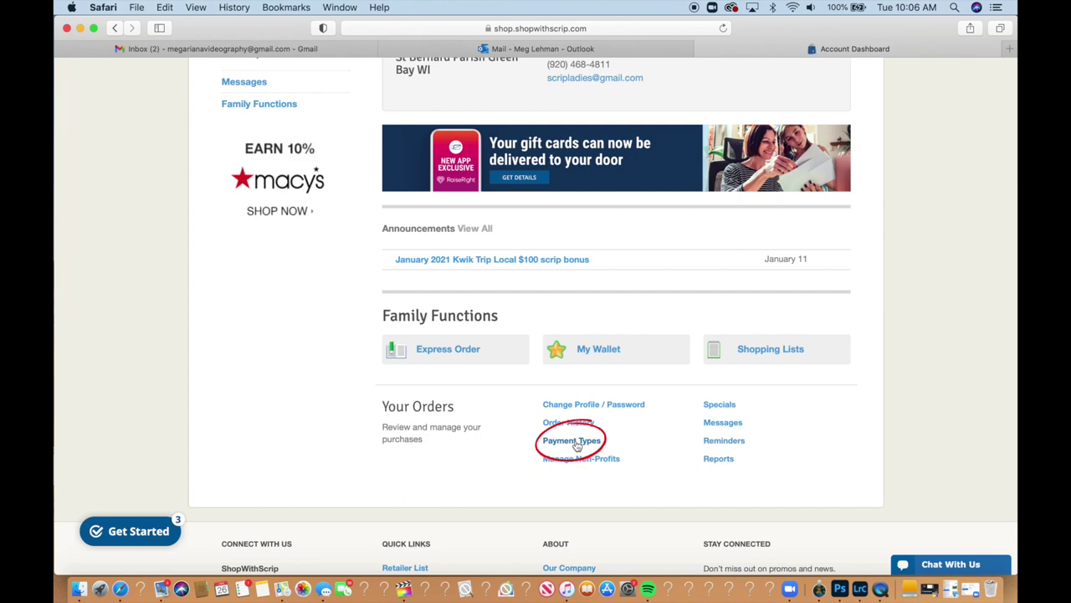
Open Payment Types and read the instant-link and manual-entry options for adding a bank account.
click(576, 445)
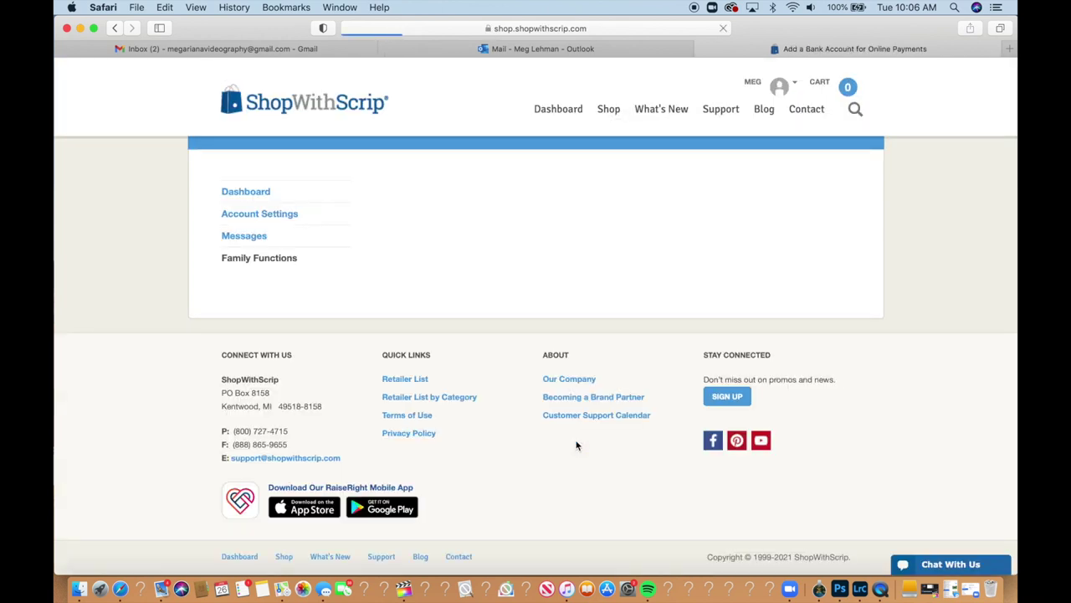
scroll(359, 408, down, 3)
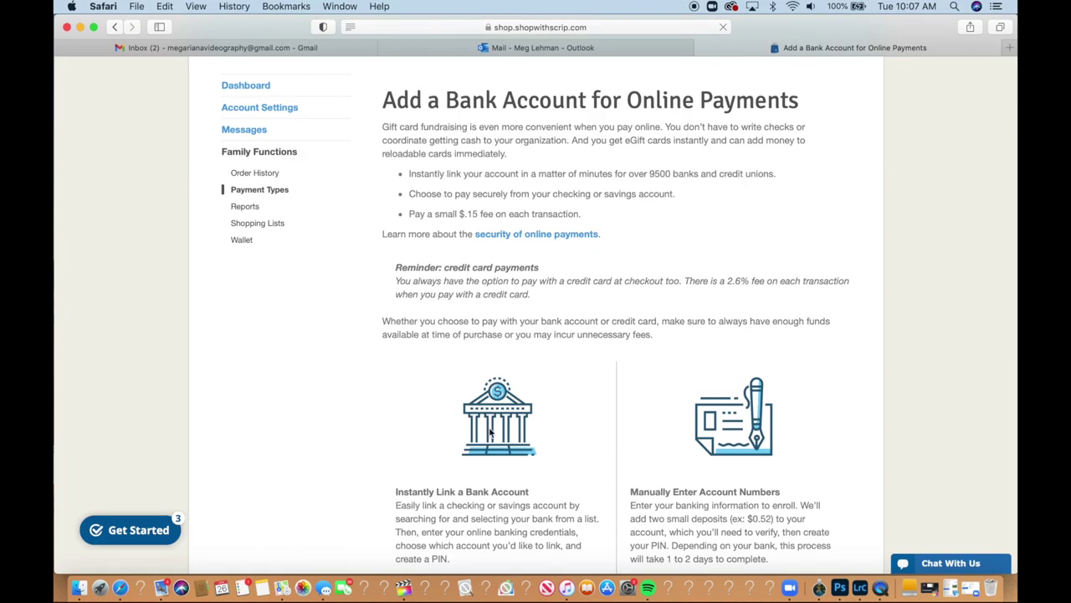
scroll(492, 434, down, 4)
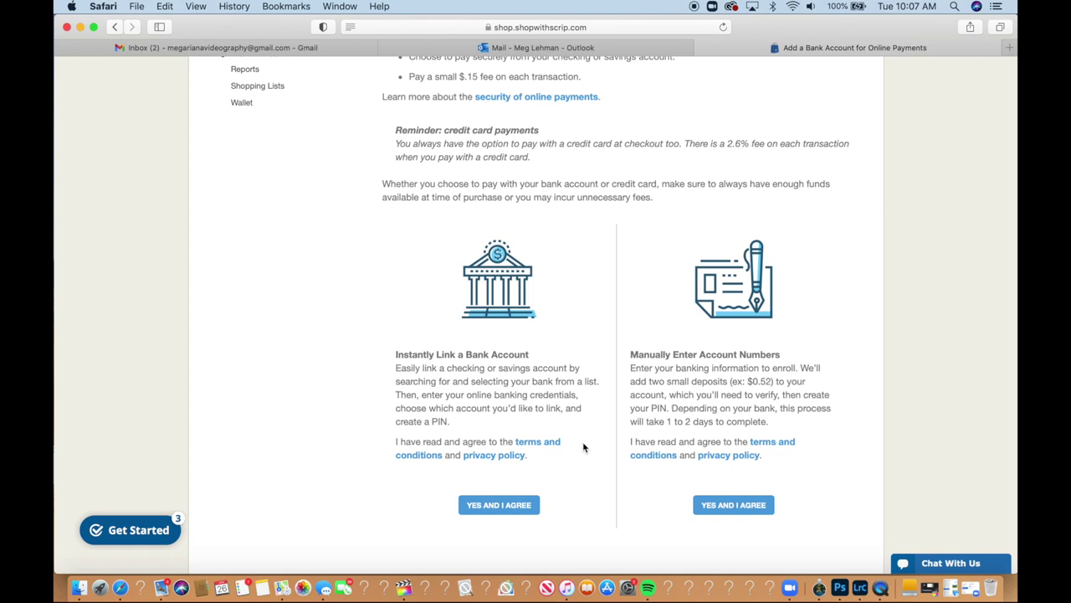
scroll(586, 446, down, 1)
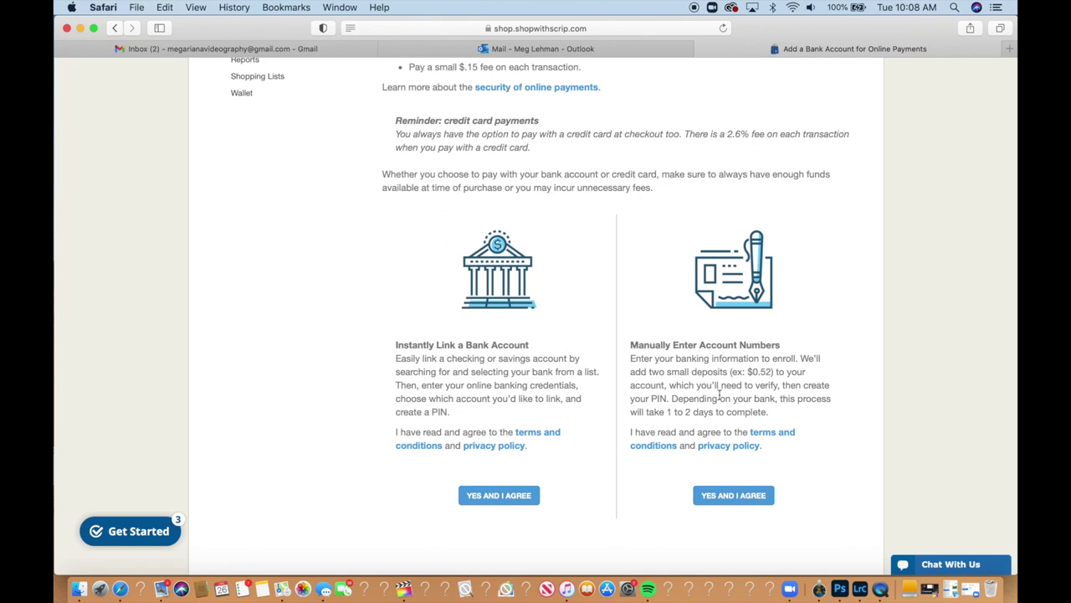
scroll(823, 266, up, 5)
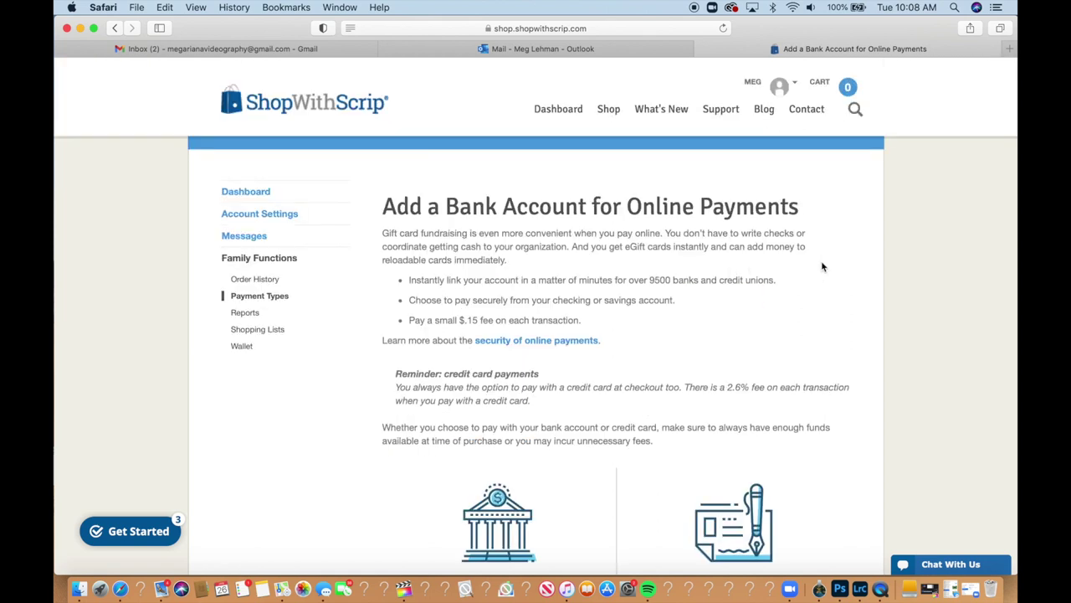
Browse the 724-retailer shop page and search the retailers for 'mcdonalds'.
click(611, 110)
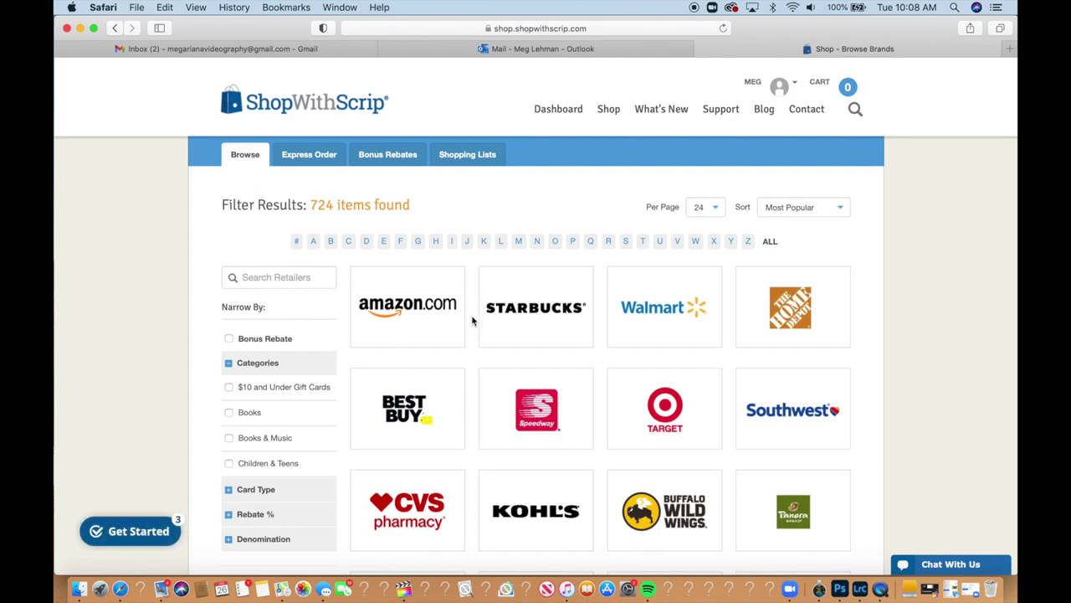
scroll(471, 320, down, 2)
scroll(471, 320, down, 10)
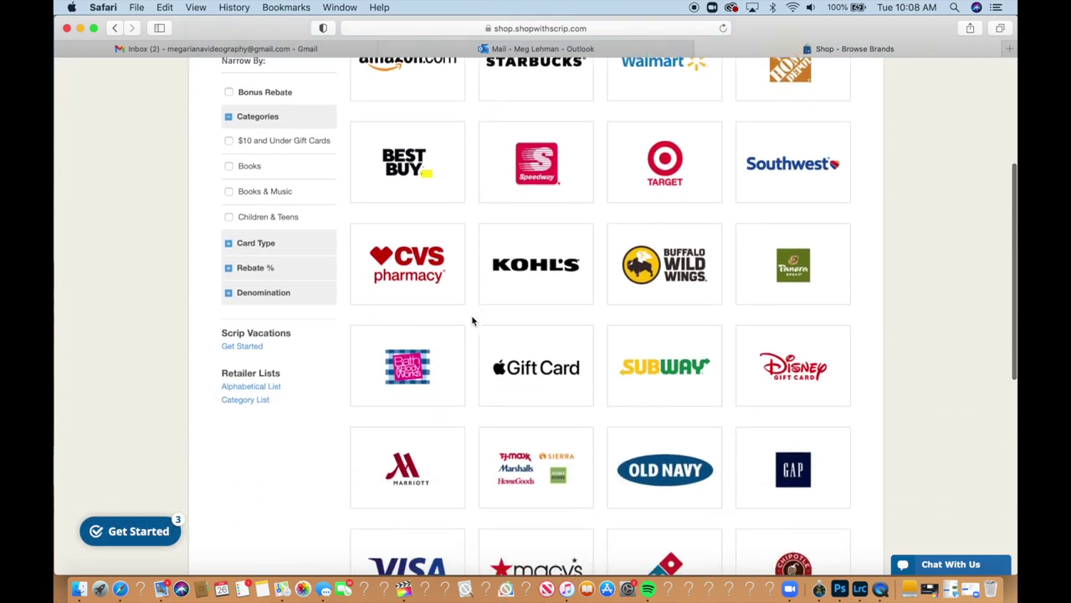
scroll(471, 320, up, 12)
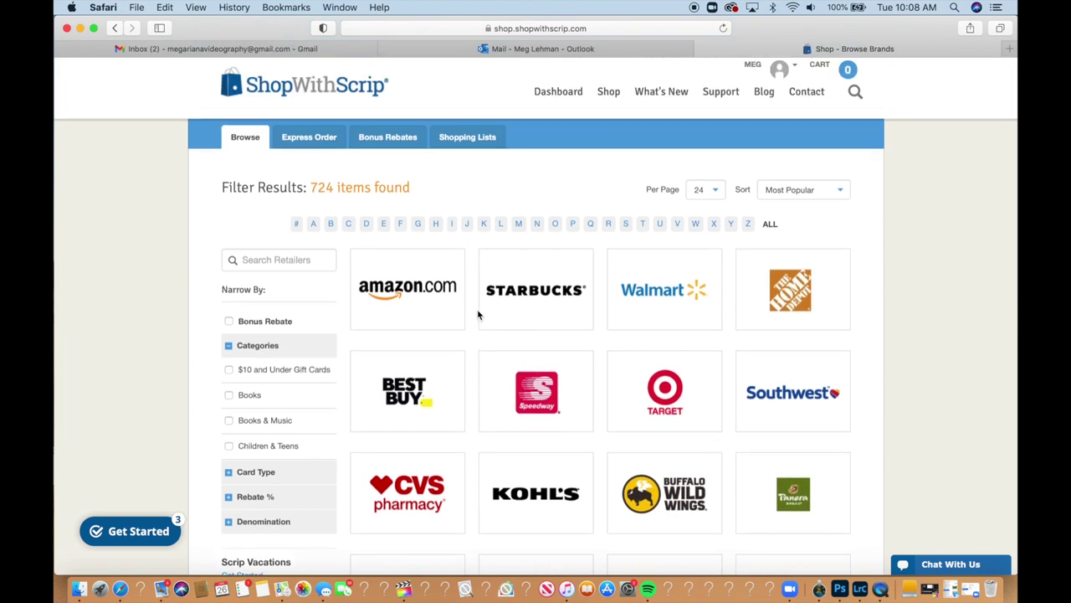
scroll(478, 315, up, 1)
scroll(478, 315, down, 3)
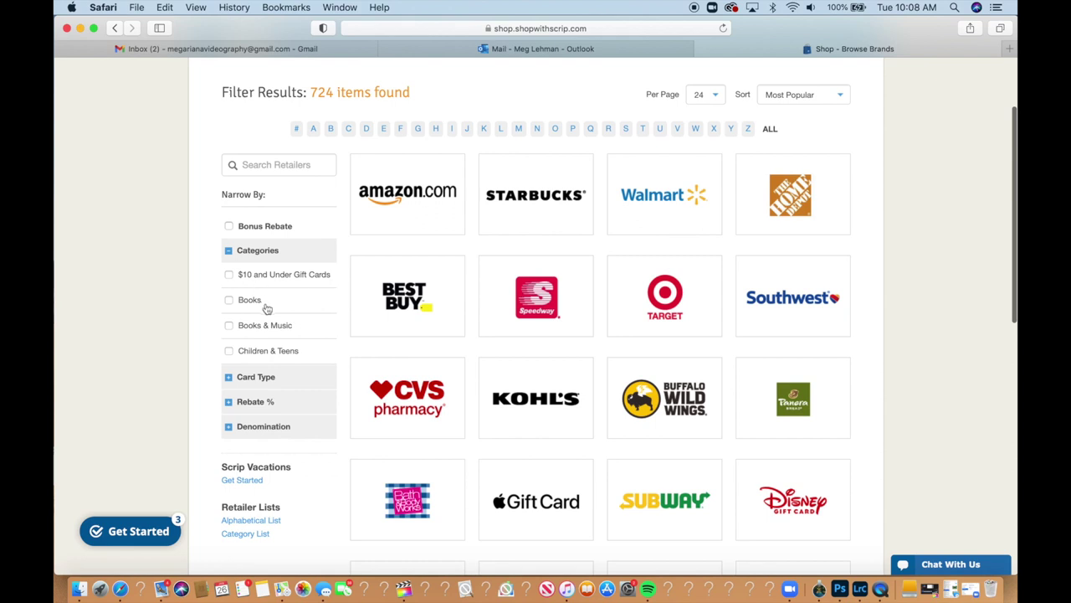
mouse_move(446, 423)
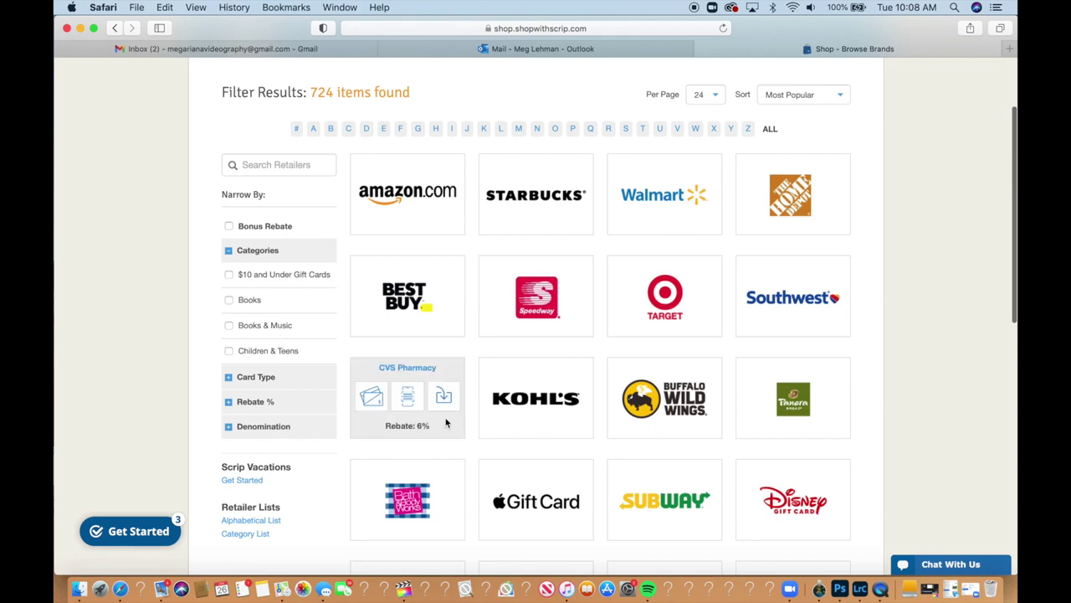
scroll(474, 356, up, 2)
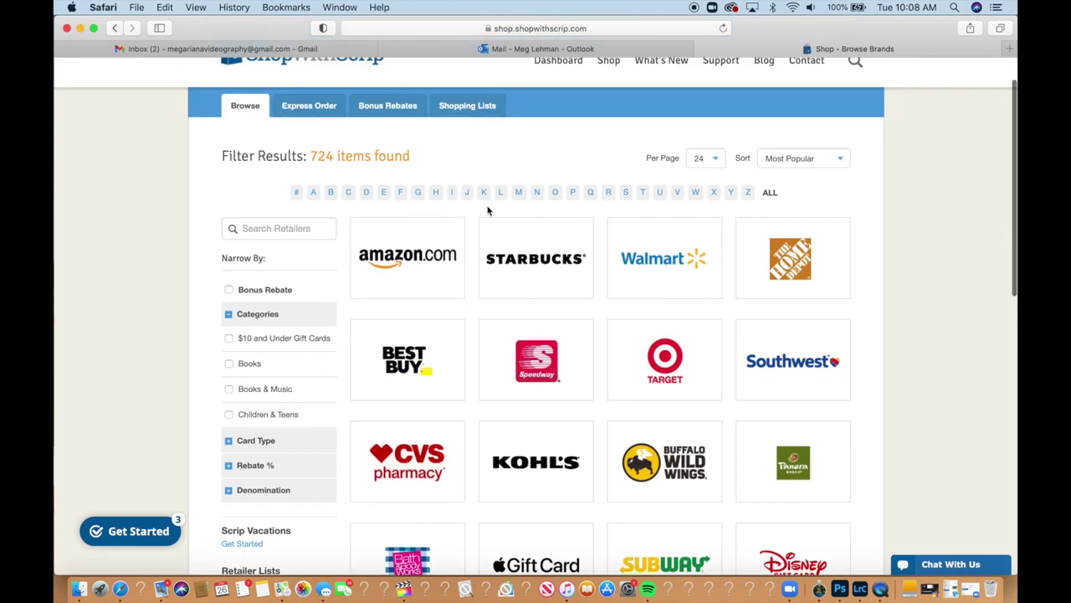
click(303, 228)
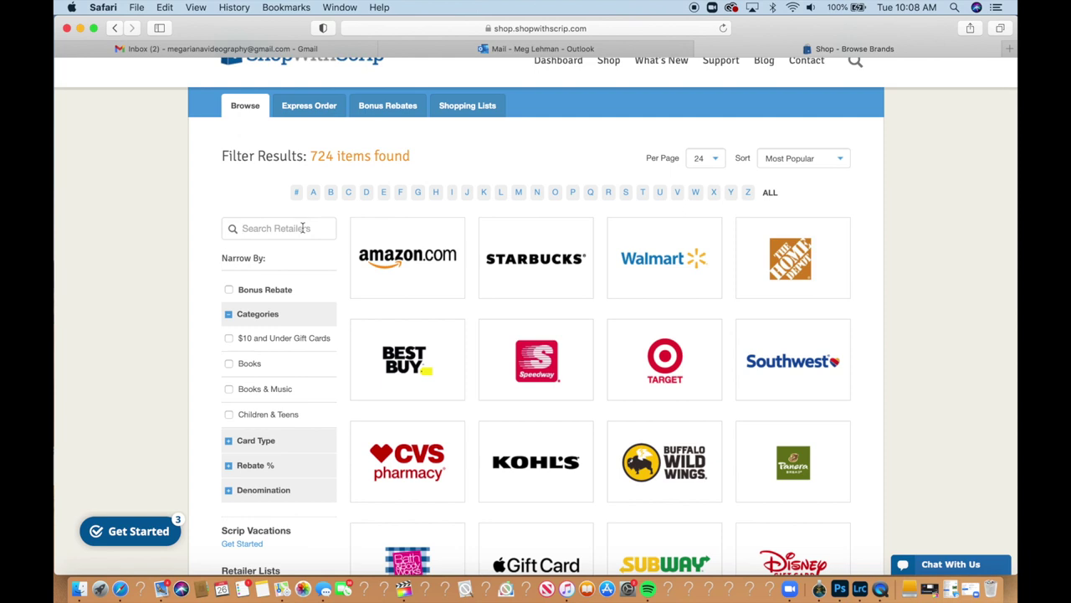
text(mcdonalds)
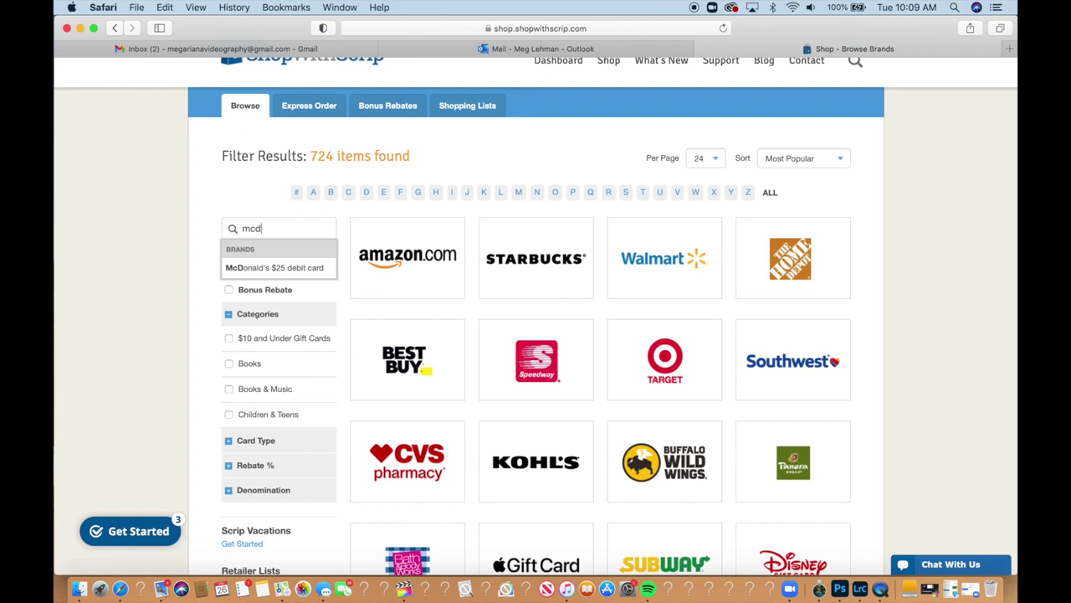
Add quantity 1 of the McDonald's $25 debit card to the cart and return to Browse.
click(293, 268)
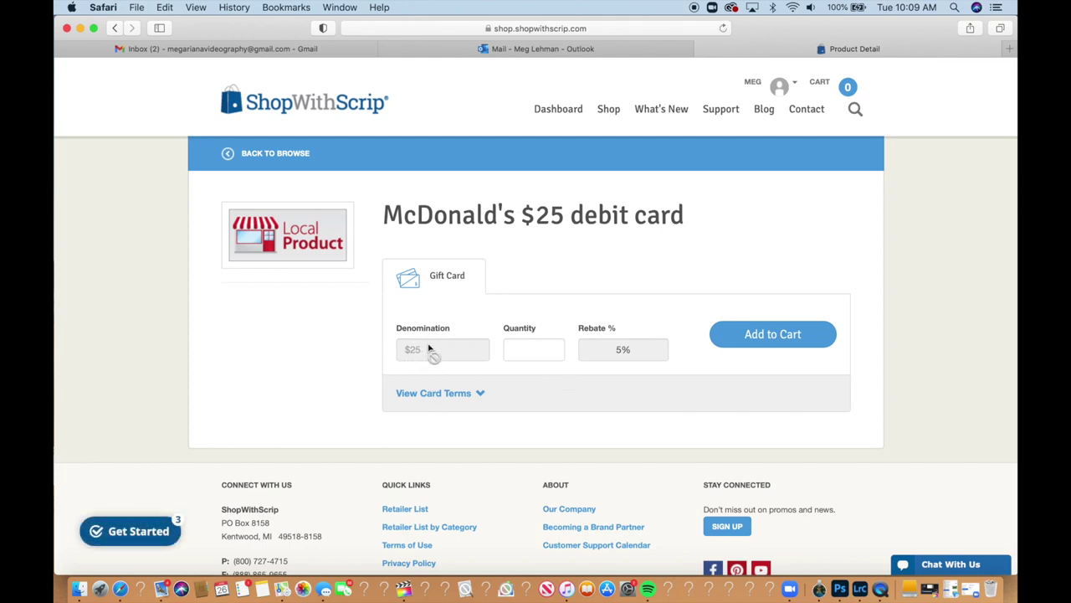
click(540, 349)
text(1)
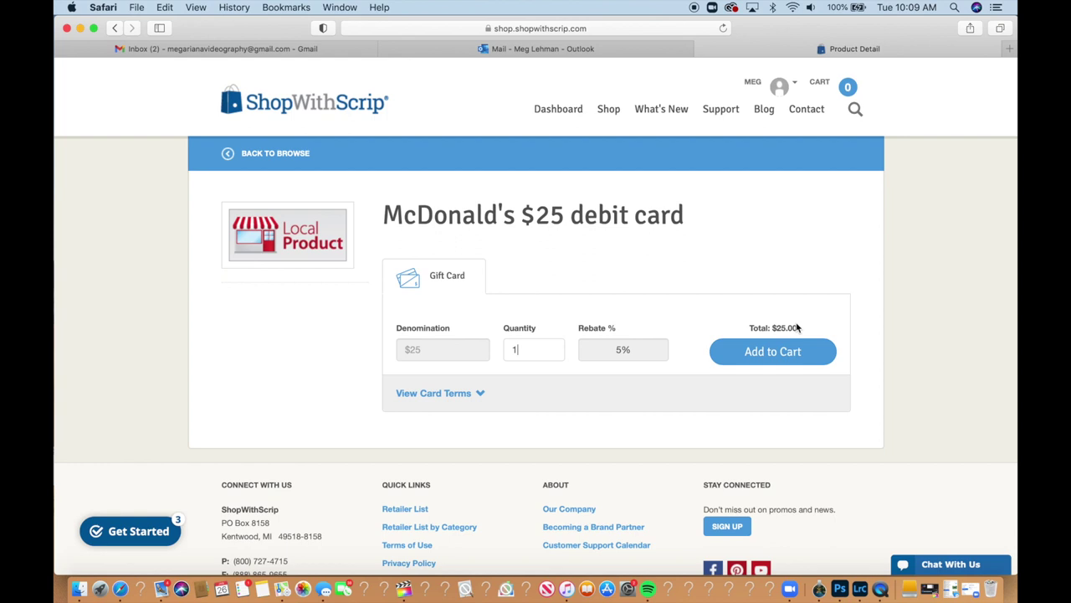
click(769, 356)
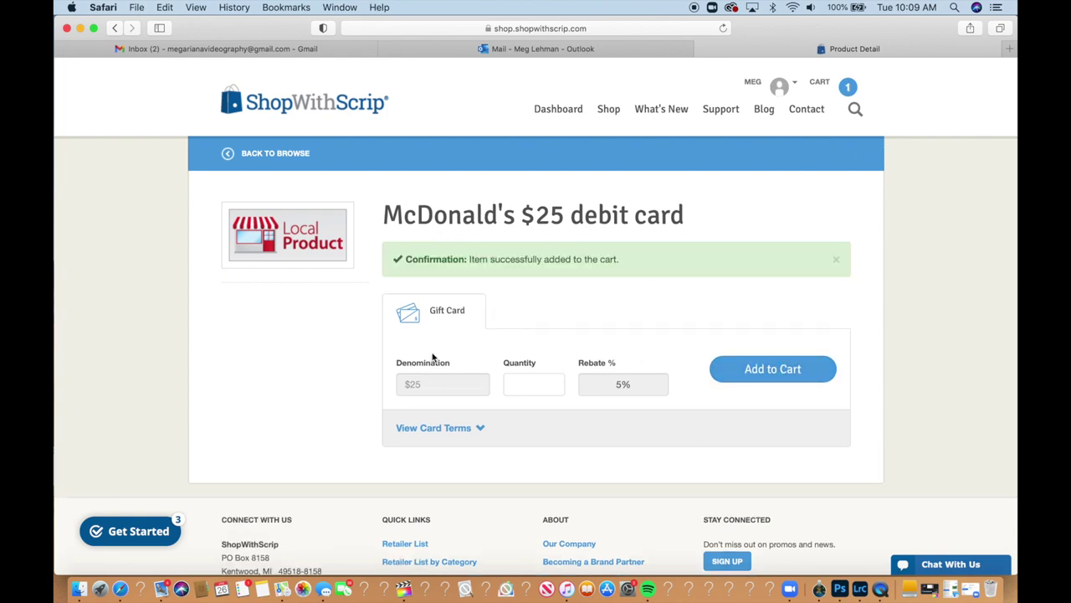
click(282, 158)
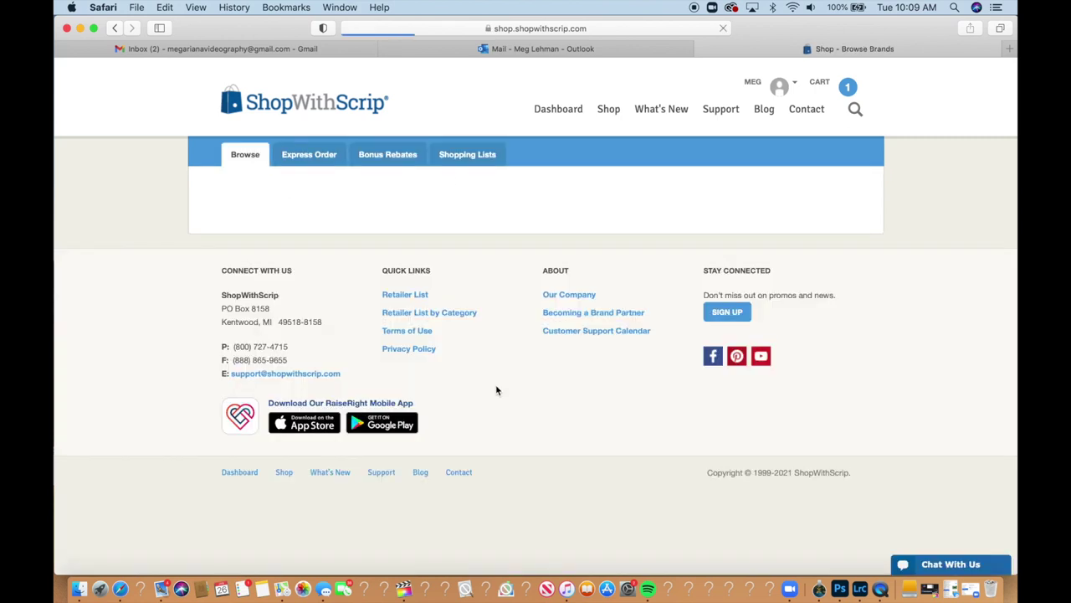
scroll(496, 390, down, 5)
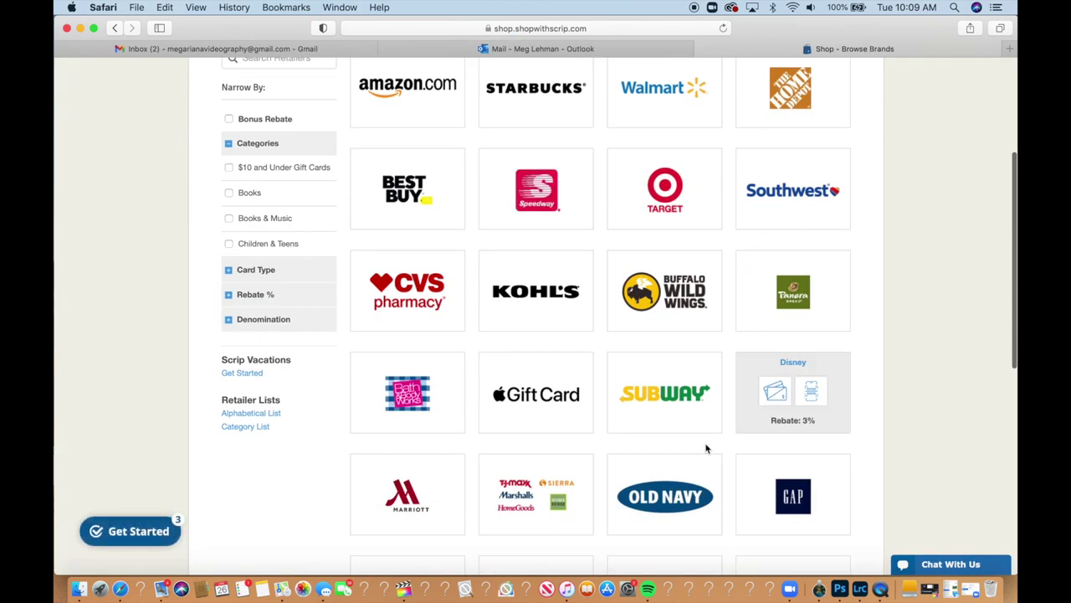
scroll(734, 295, up, 5)
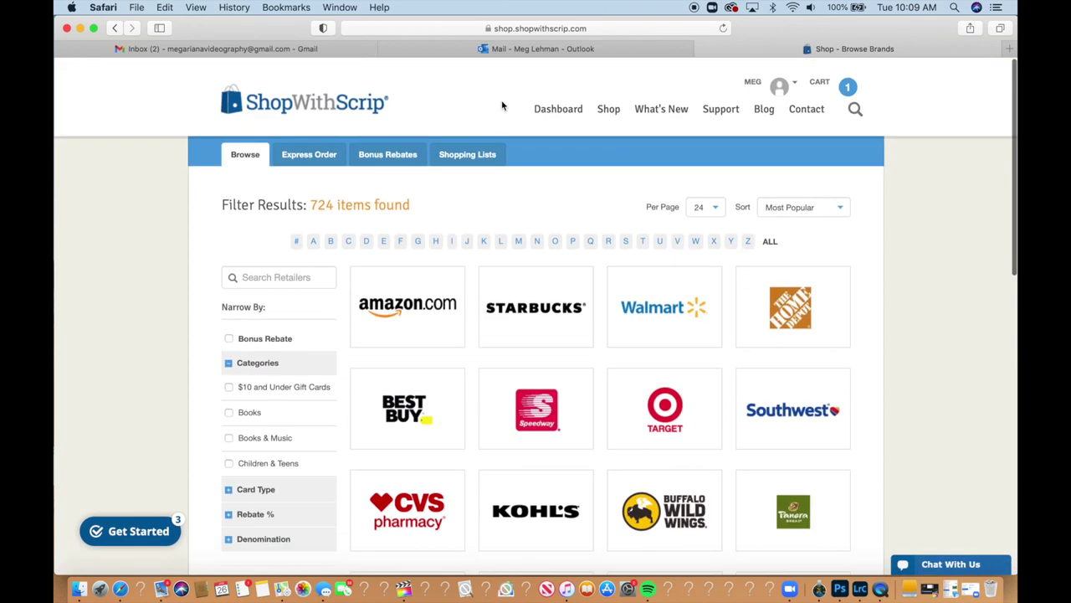
In the cart holding the McDonald's $25 card, select Credit Card (2.60% fee) as payment type.
click(841, 89)
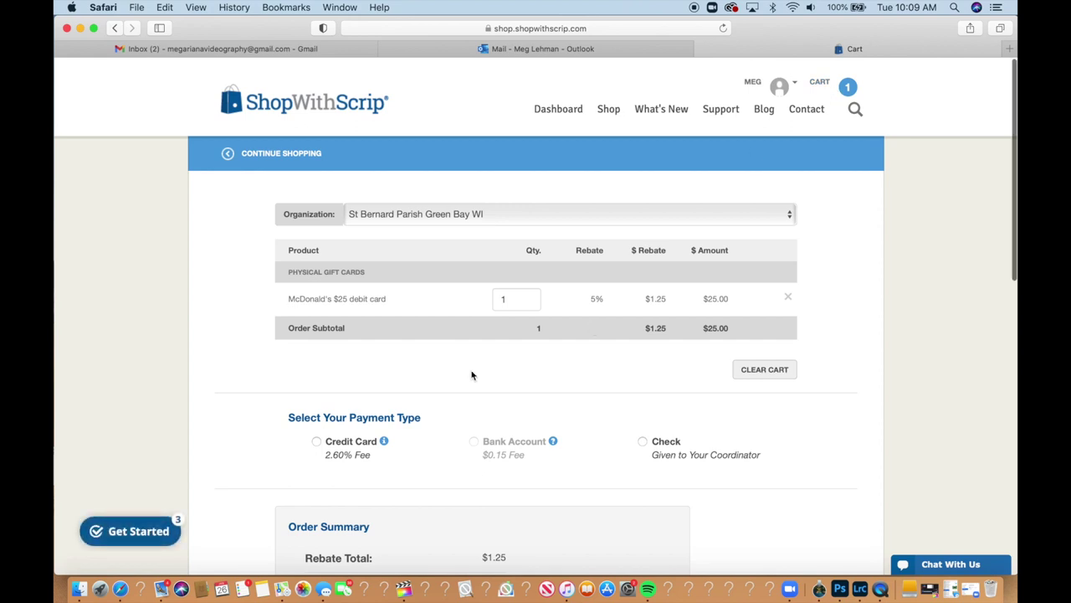
scroll(471, 375, down, 3)
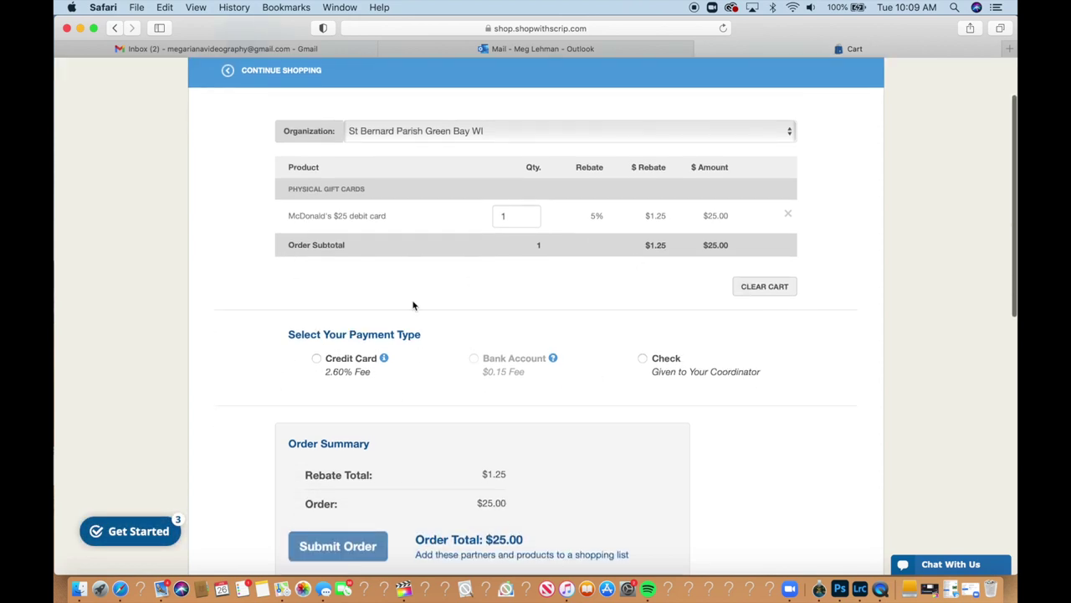
scroll(421, 392, down, 1)
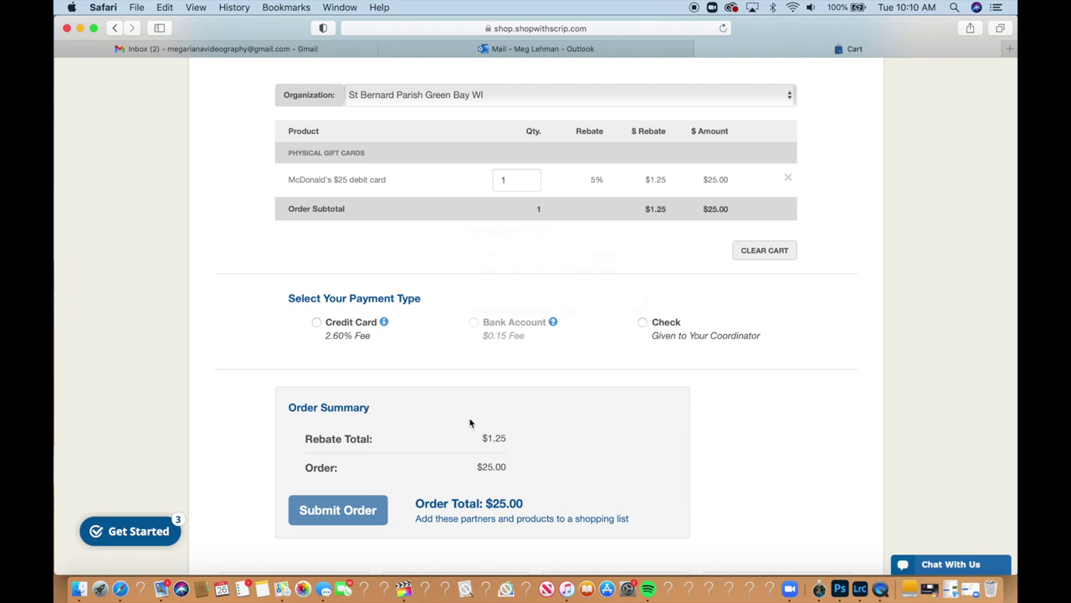
click(317, 323)
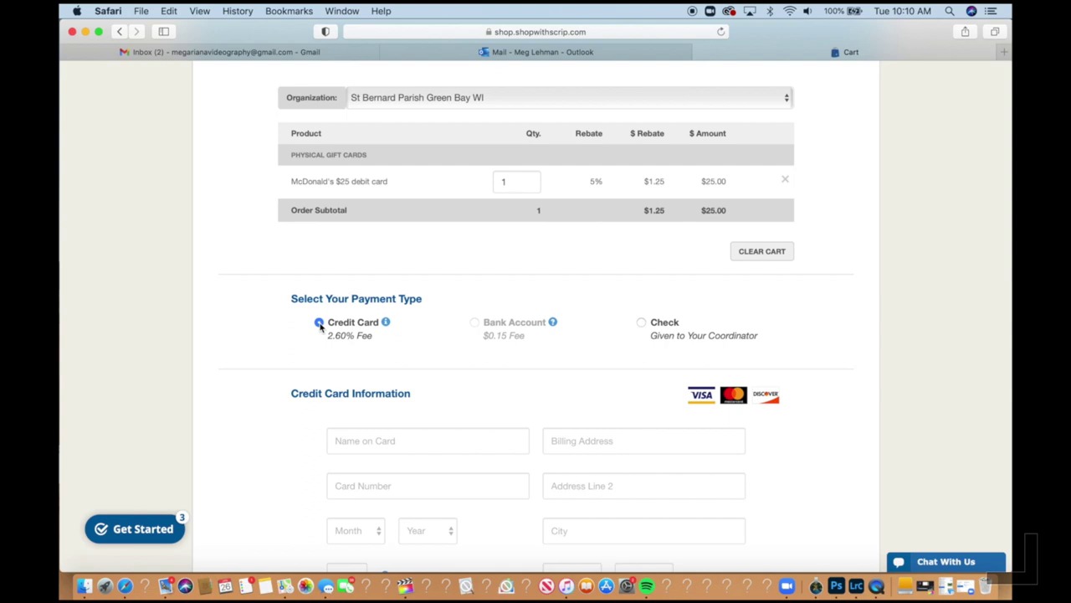
scroll(449, 390, down, 4)
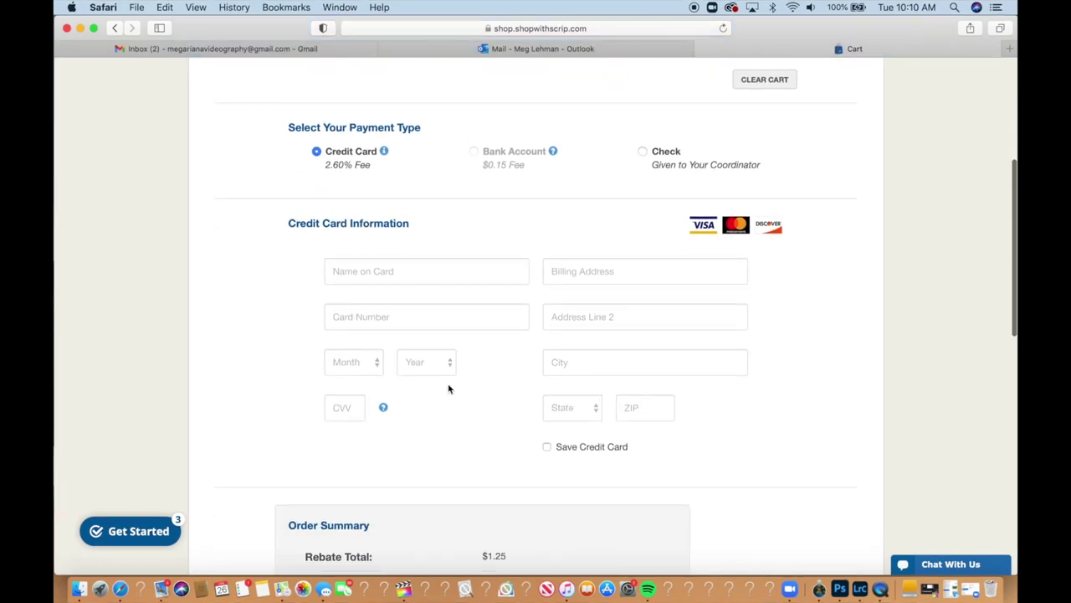
scroll(311, 425, down, 2)
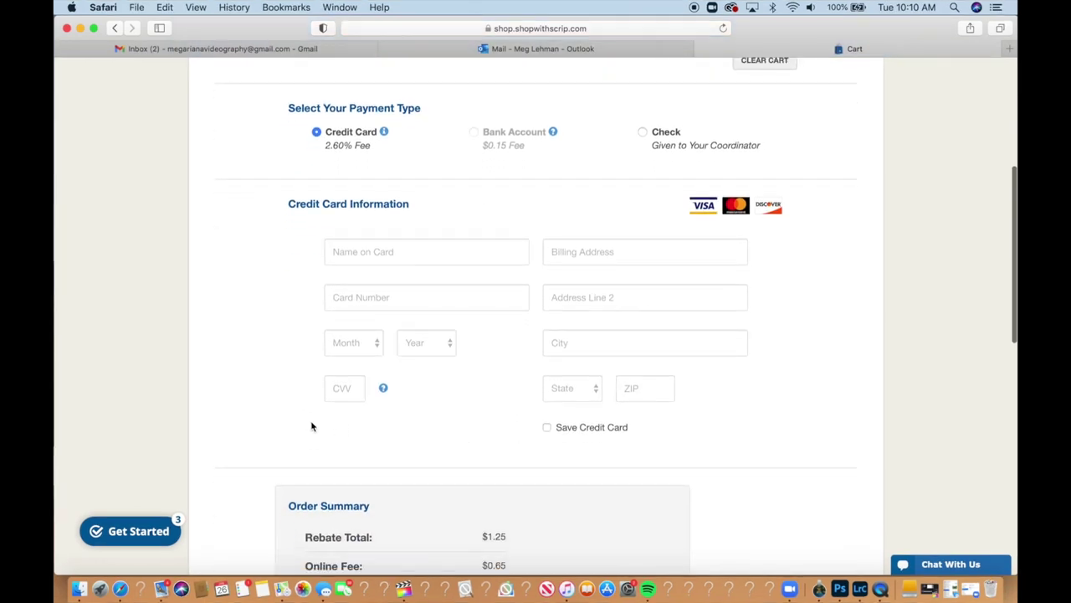
scroll(356, 430, down, 3)
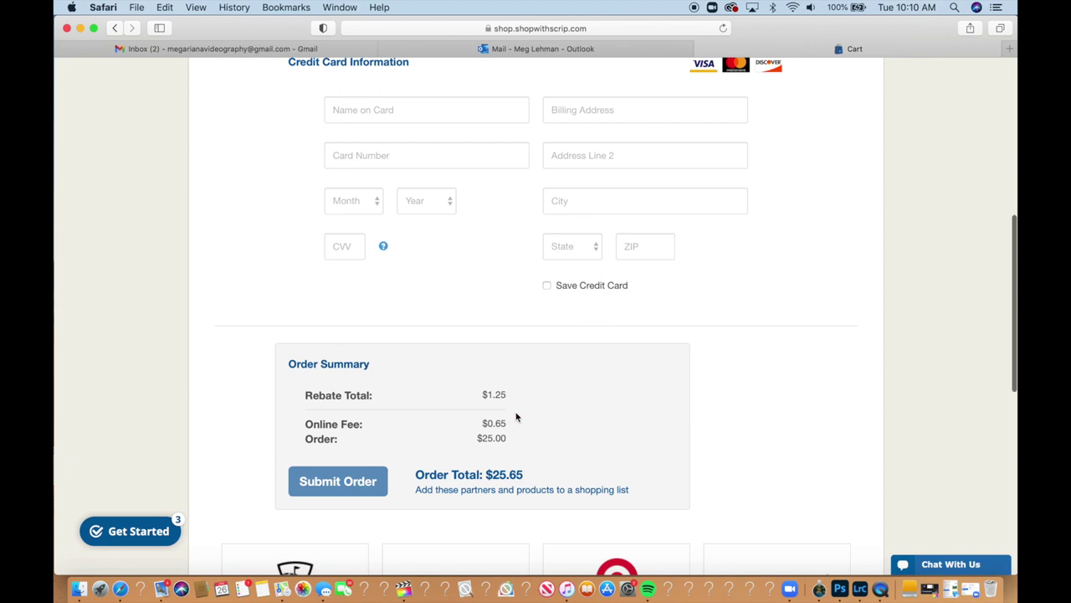
scroll(517, 415, down, 2)
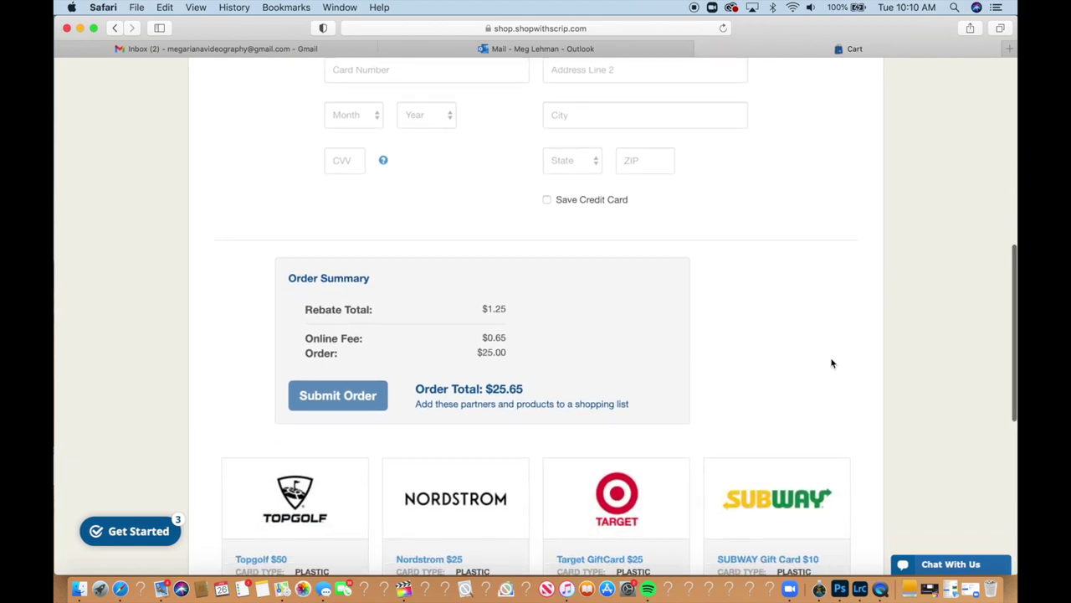
scroll(832, 363, up, 2)
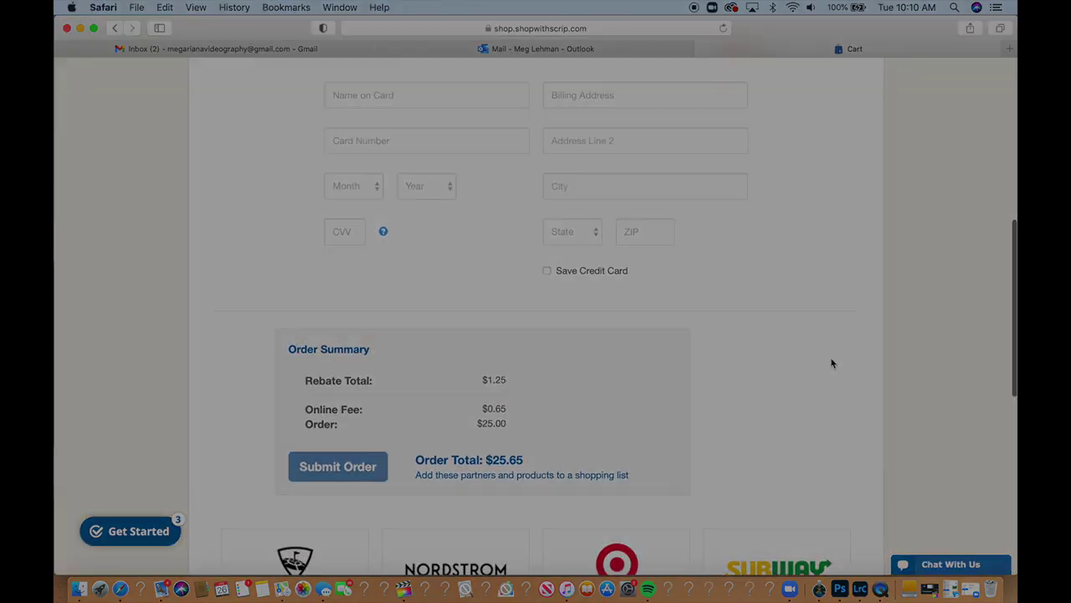